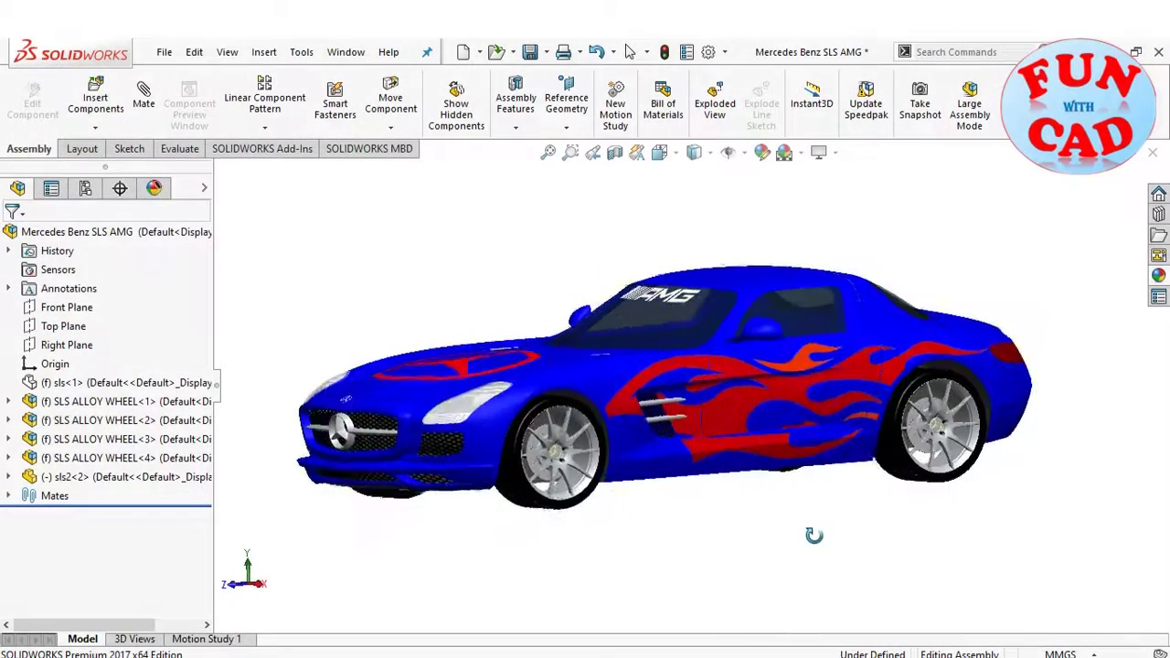
# Hide the blue sls2 body, show the yellow sls body, and turn decal display off
pyautogui.scroll(2, 820, 470)
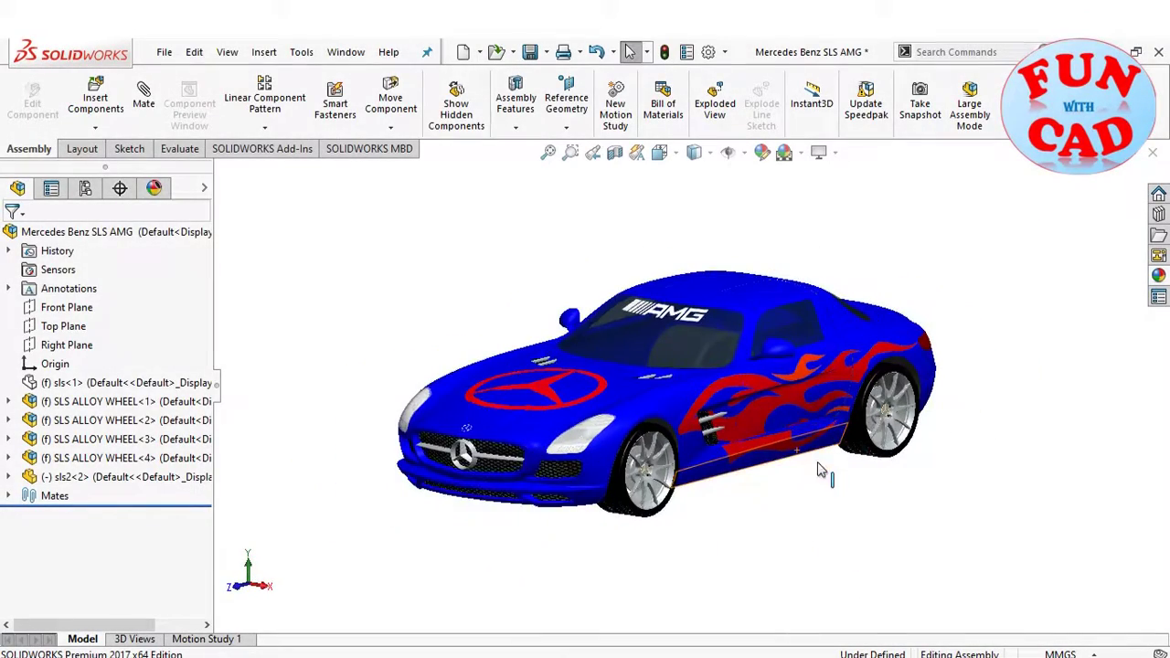
pyautogui.scroll(-2, 820, 395)
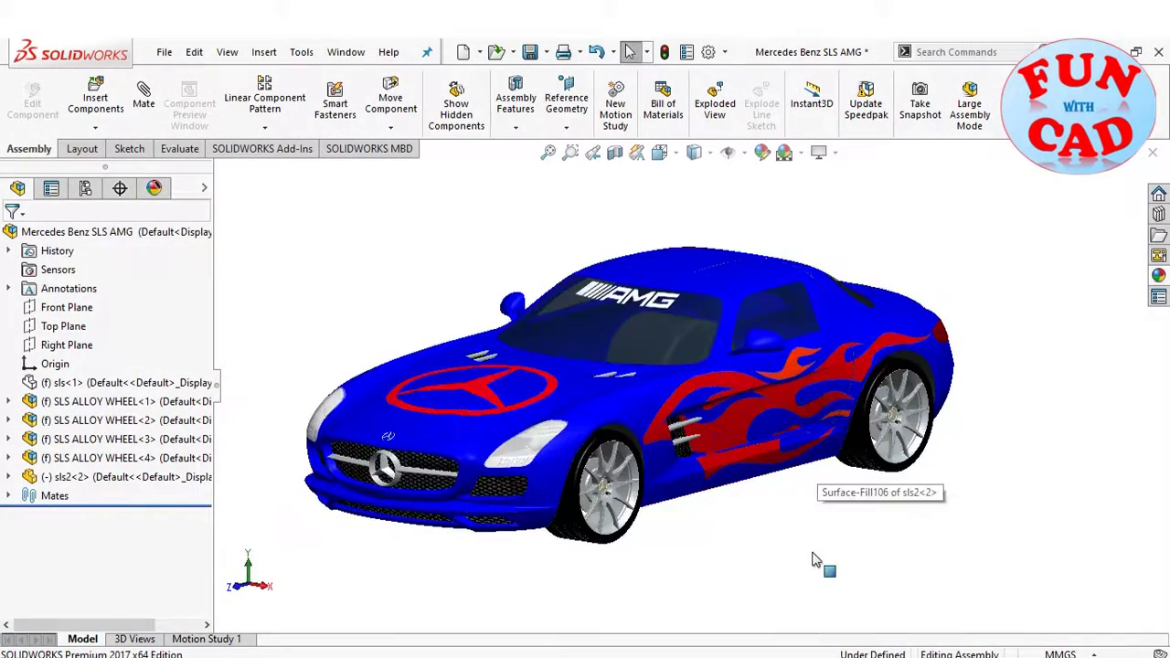
pyautogui.rightClick(92, 484)
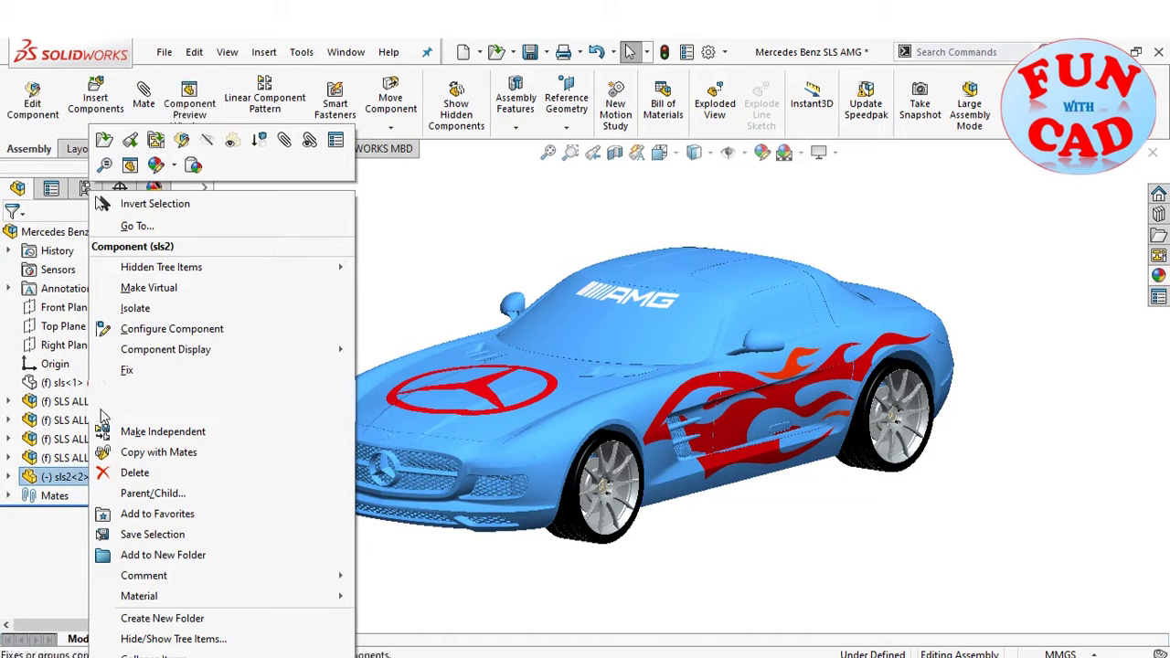
pyautogui.click(207, 139)
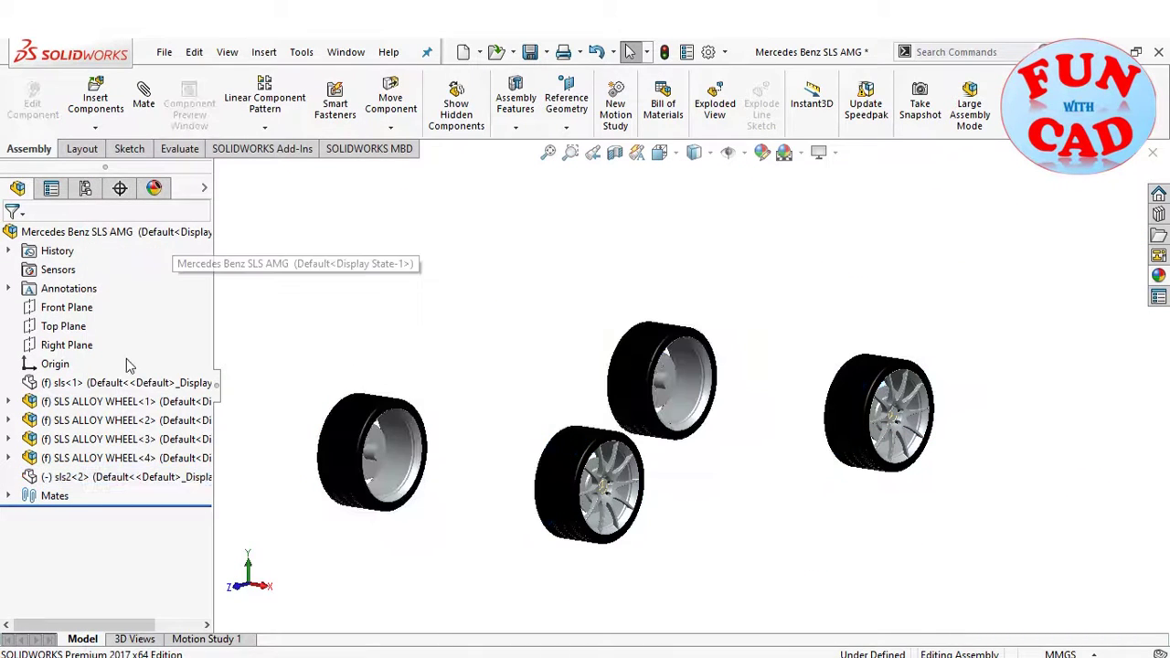
pyautogui.rightClick(99, 383)
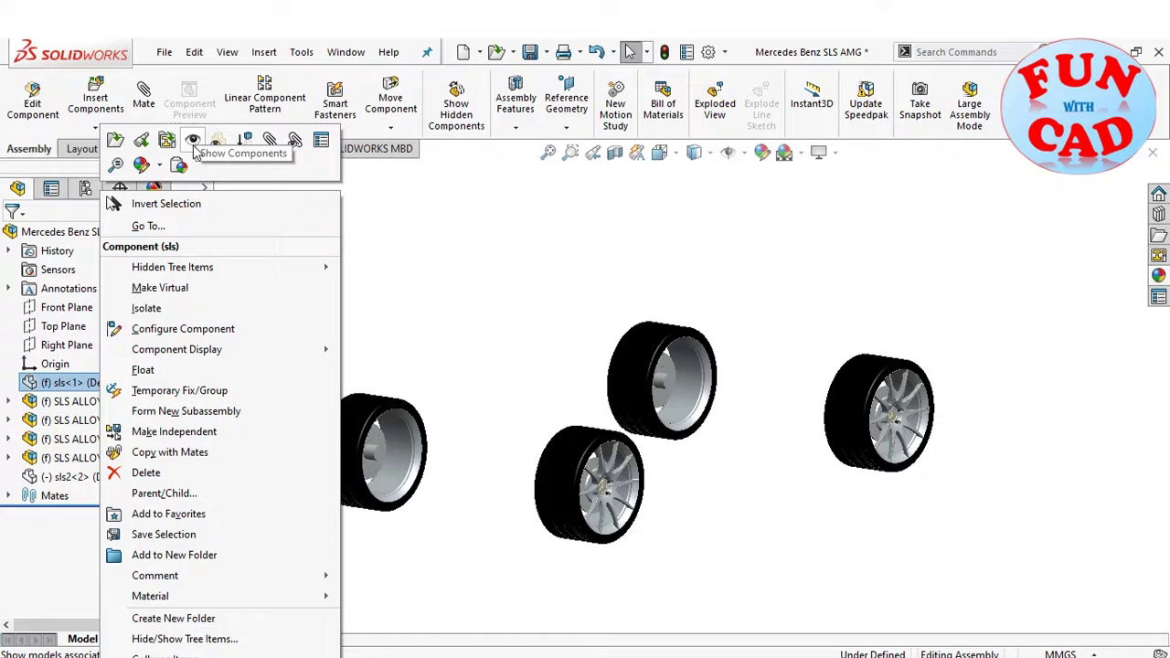
pyautogui.click(194, 143)
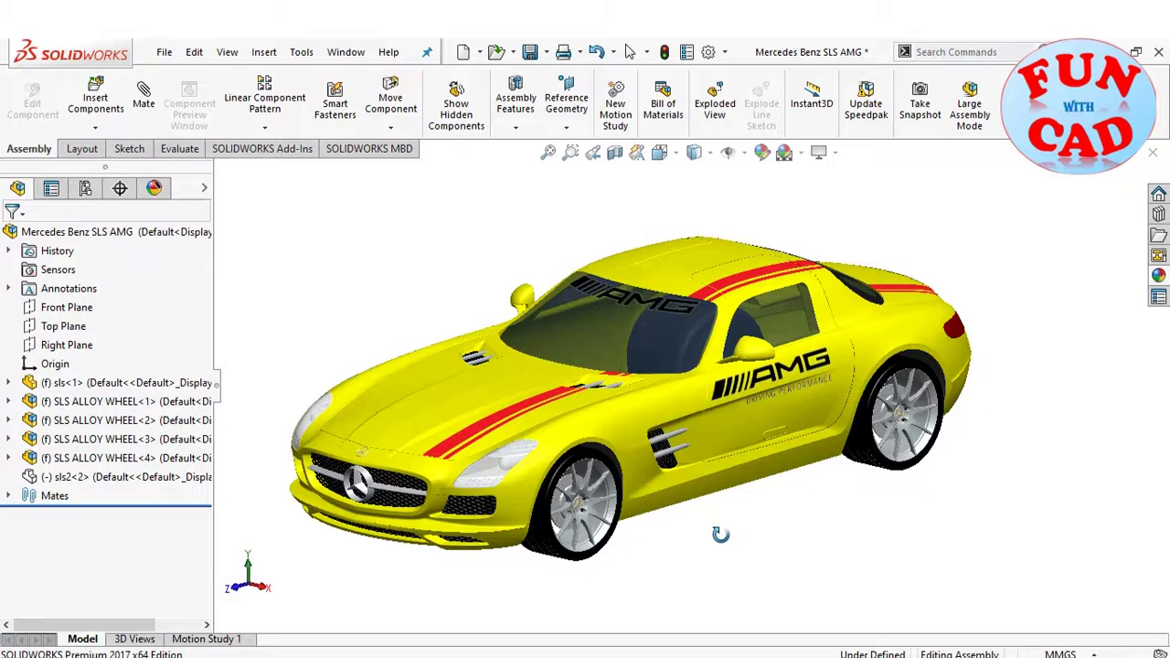
pyautogui.click(742, 157)
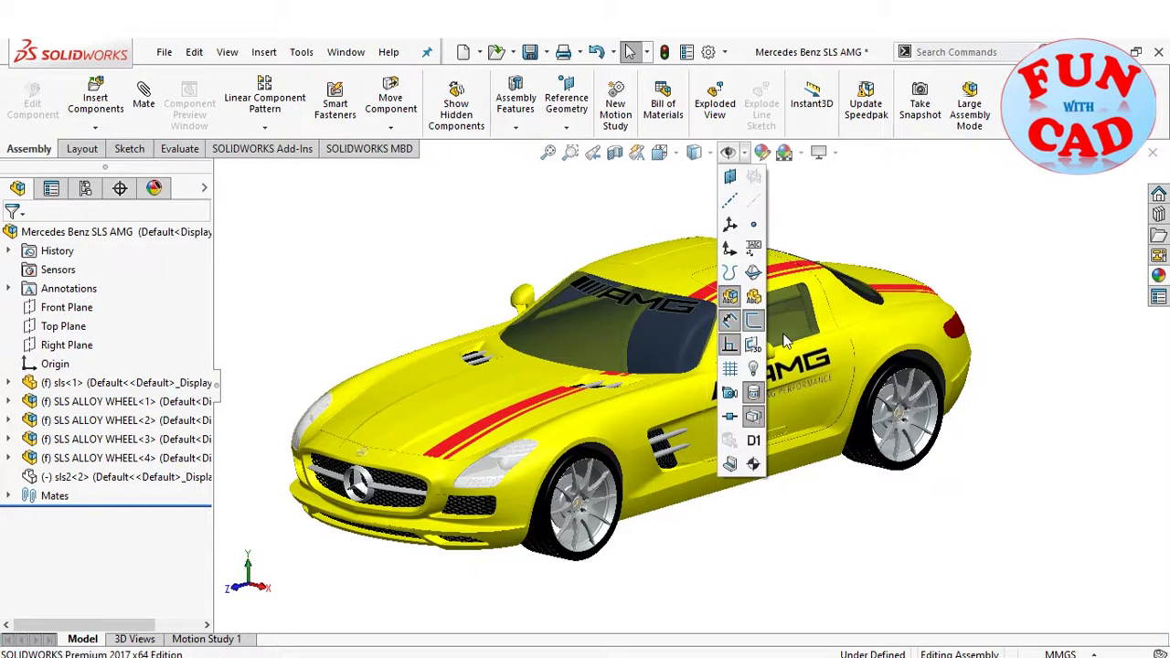
pyautogui.click(754, 393)
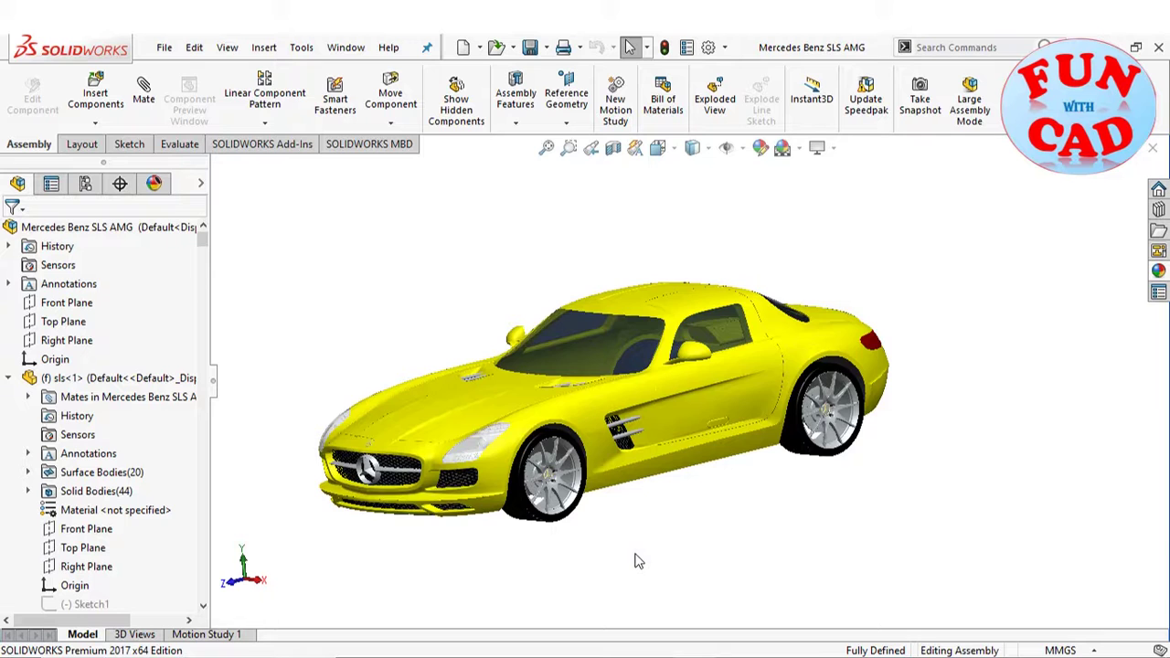
# Zoom out and orbit the yellow sls body part to inspect it
pyautogui.press('z')
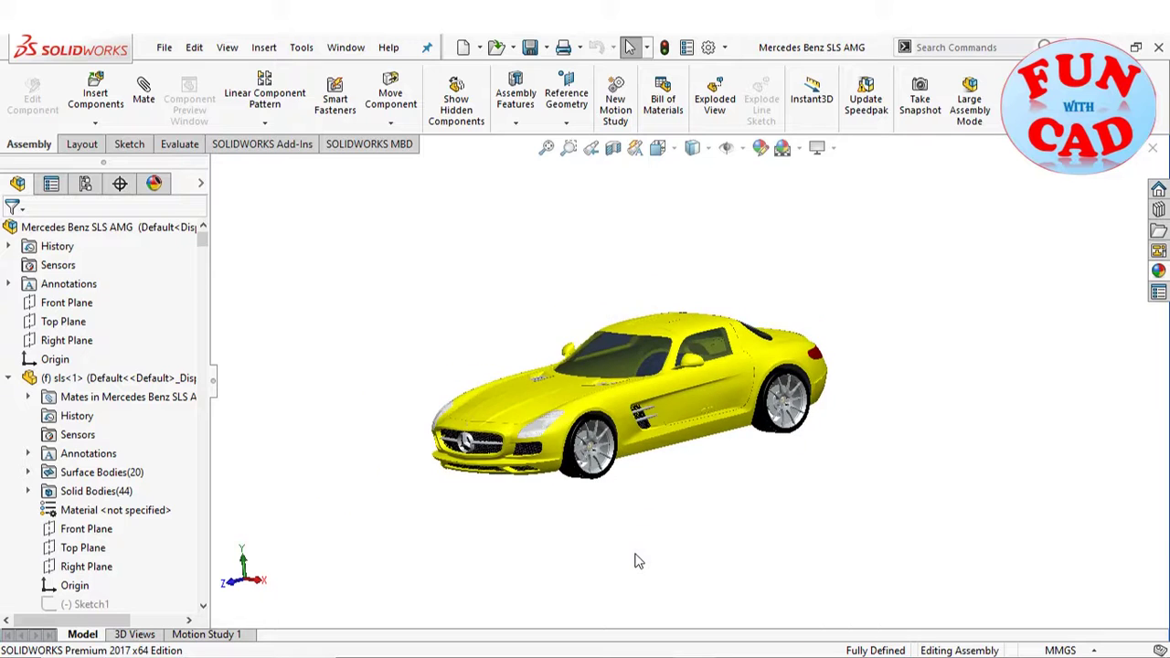
pyautogui.scroll(-2, 654, 499)
pyautogui.moveTo(661, 494)
pyautogui.mouseDown(button='middle')
pyautogui.moveTo(598, 493)
pyautogui.moveTo(674, 481)
pyautogui.moveTo(662, 502)
pyautogui.mouseUp(button='middle')
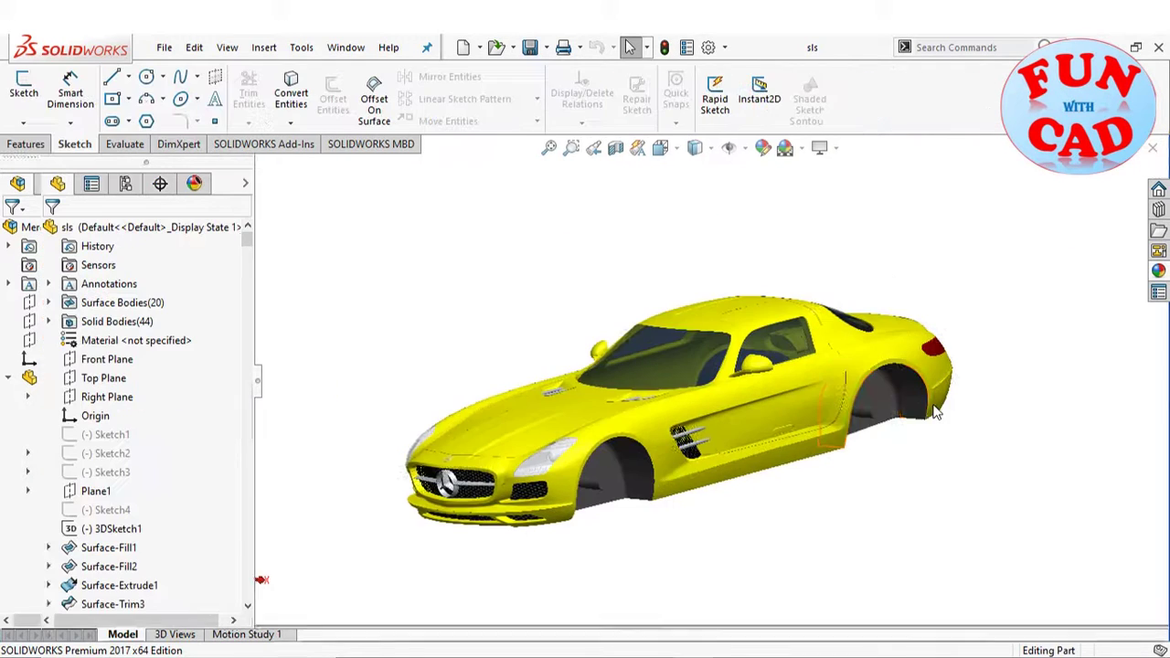
pyautogui.moveTo(710, 554)
pyautogui.mouseDown(button='middle')
pyautogui.moveTo(689, 520)
pyautogui.moveTo(730, 544)
pyautogui.mouseUp(button='middle')
pyautogui.scroll(-3, 772, 441)
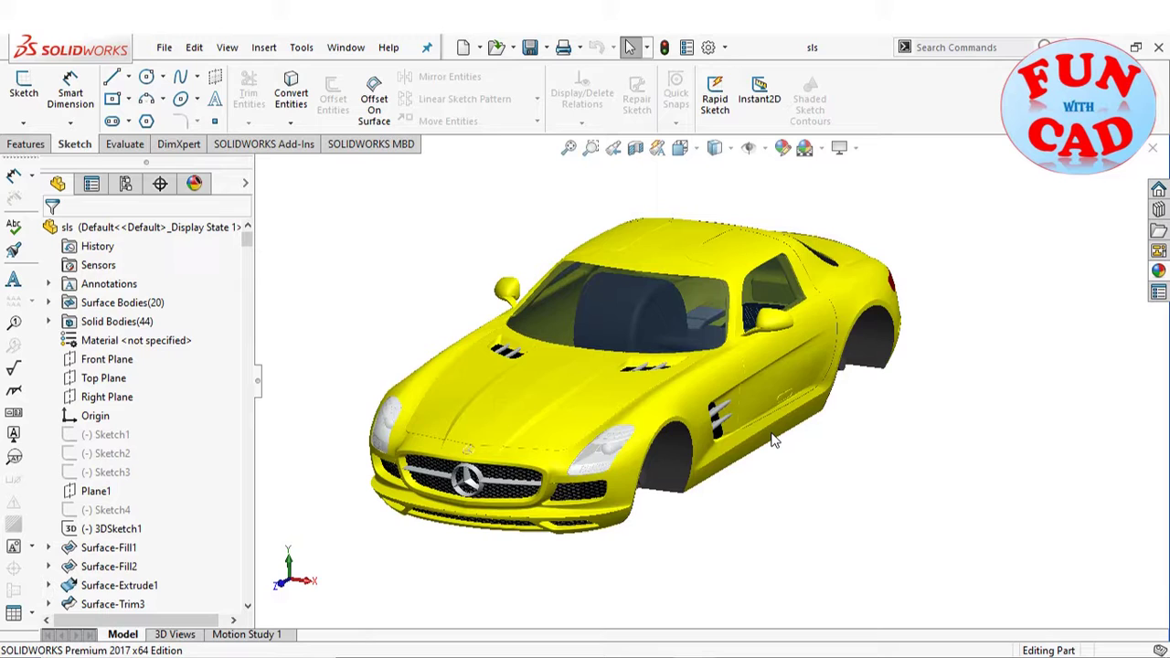
# Add a new decal using the Red strip image from E:\FUNCAD\mb\images
pyautogui.click(196, 186)
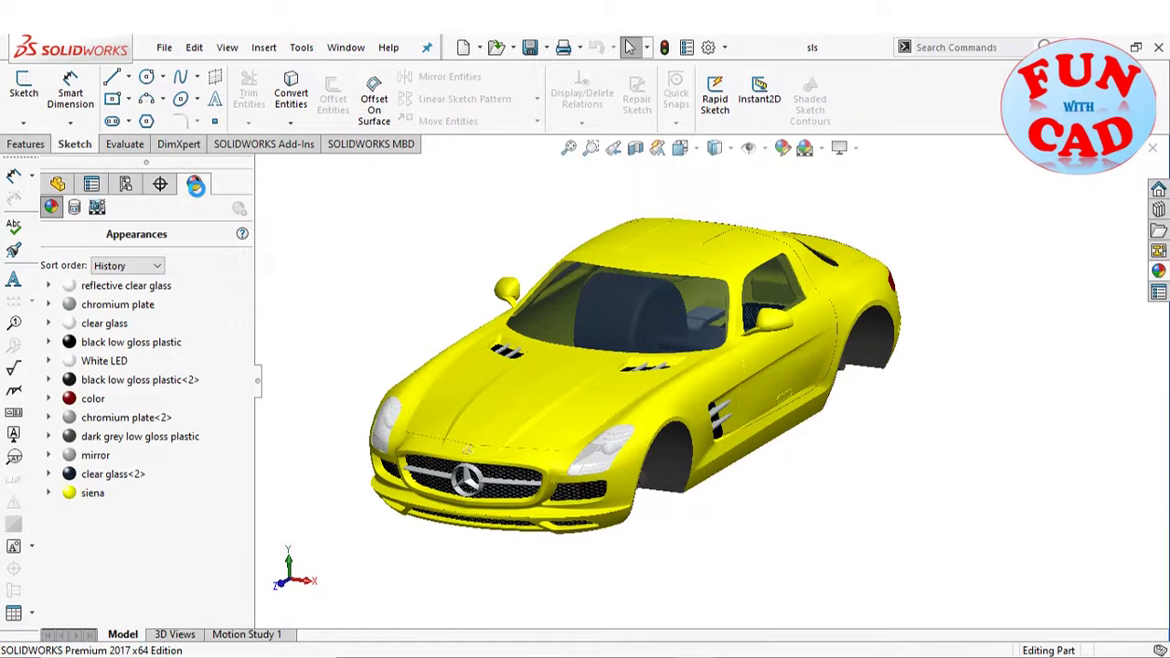
pyautogui.click(75, 208)
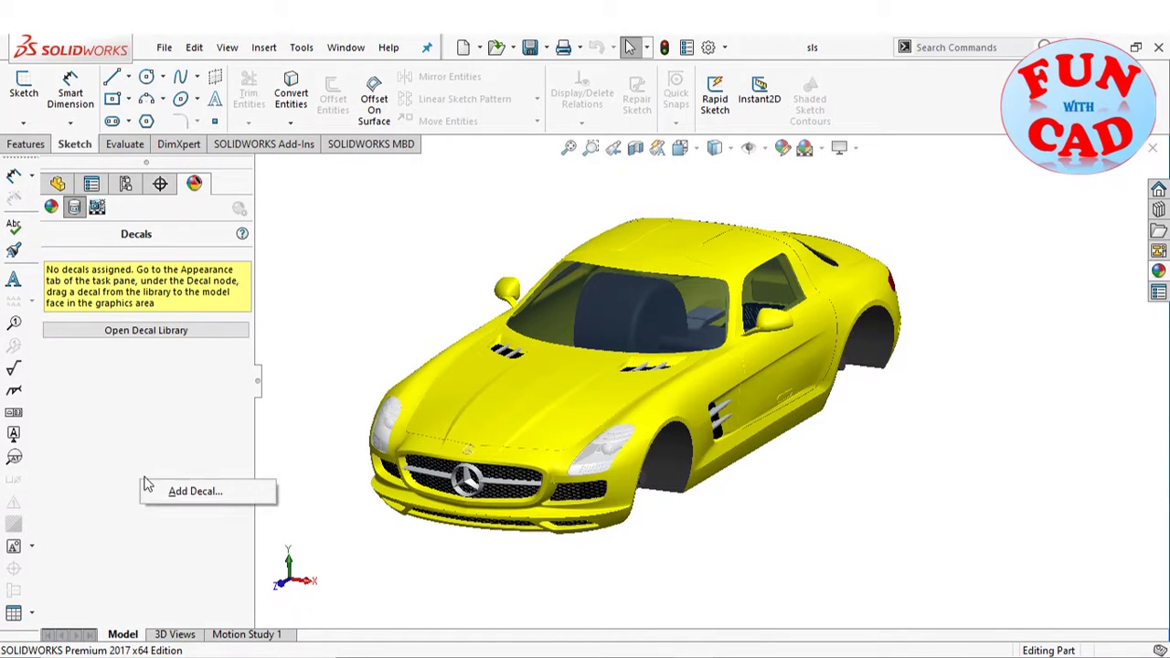
pyautogui.click(173, 495)
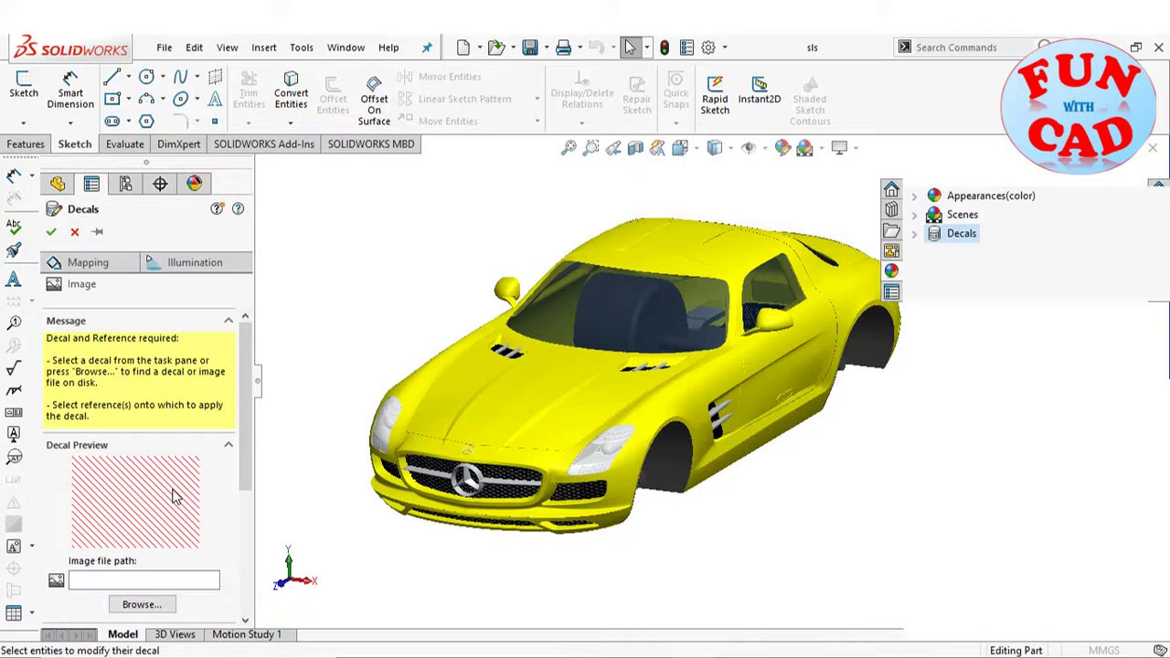
pyautogui.click(140, 605)
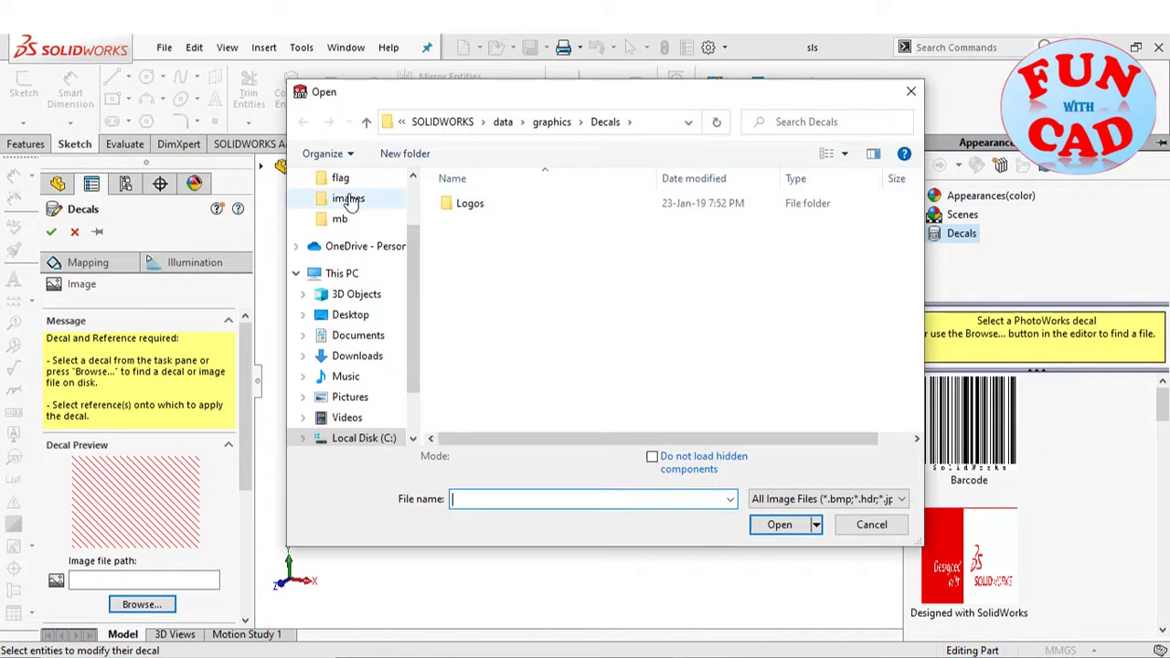
pyautogui.click(349, 199)
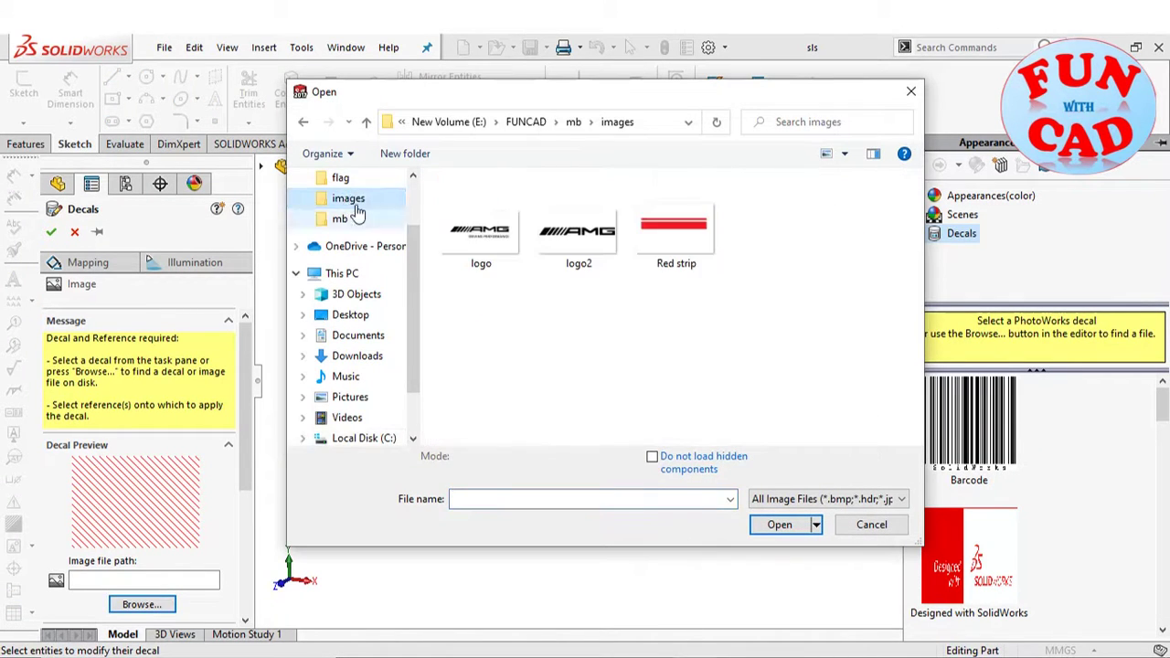
pyautogui.click(653, 249)
pyautogui.click(780, 525)
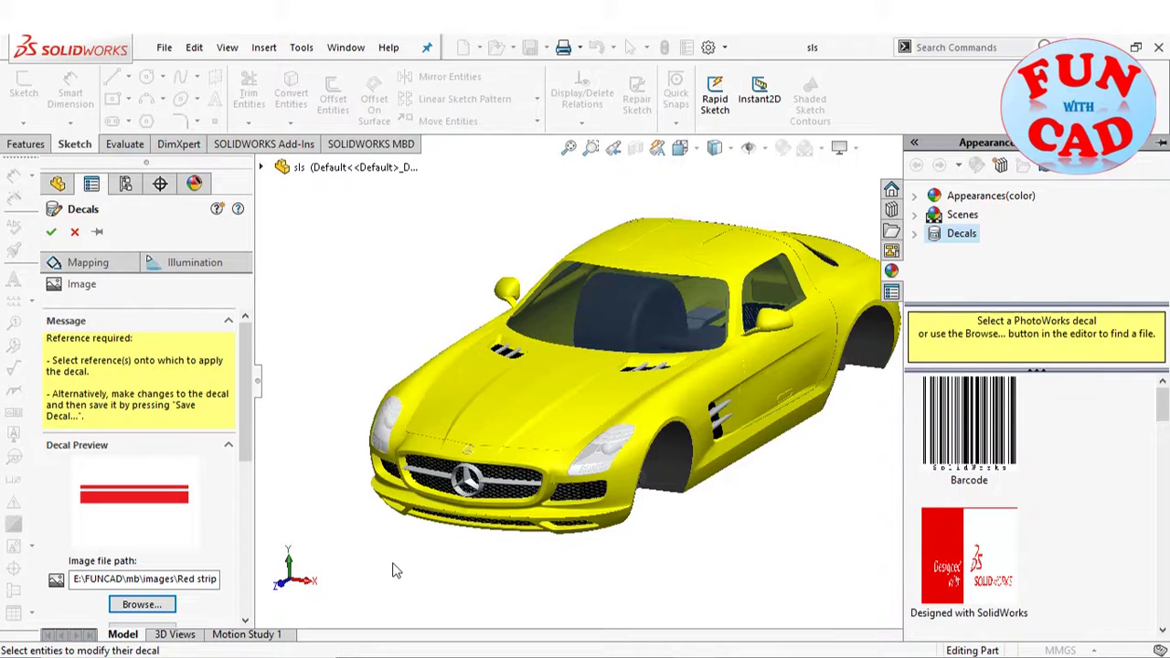
# Assign the Red strip decal to the hood and roof faces
pyautogui.click(88, 262)
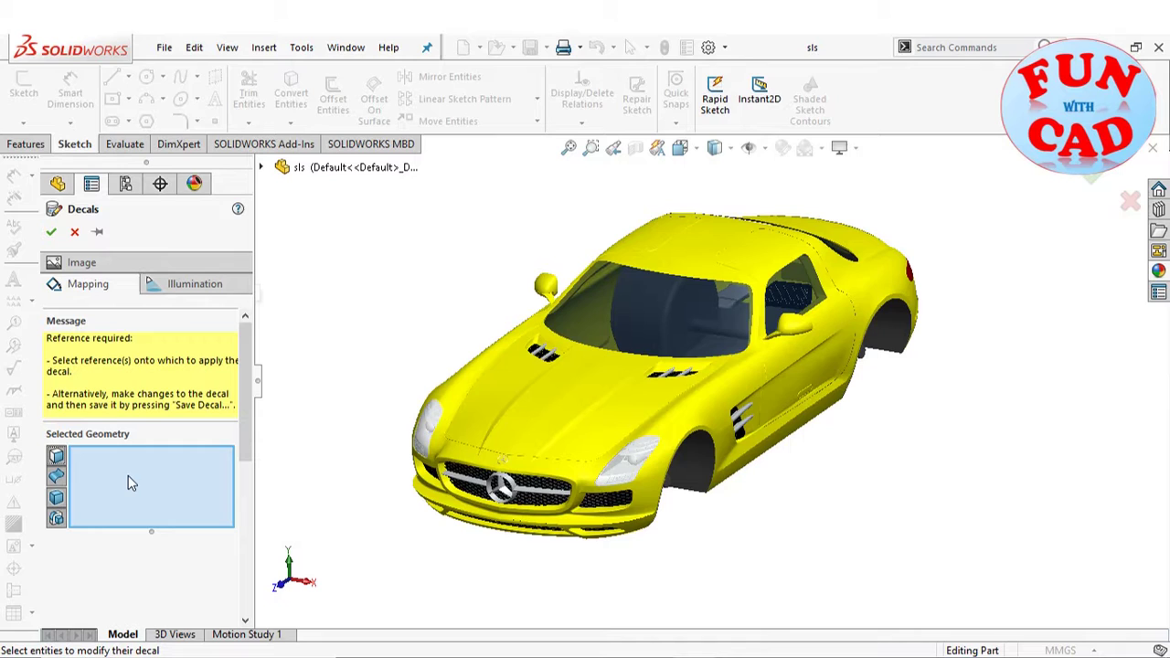
pyautogui.click(637, 414)
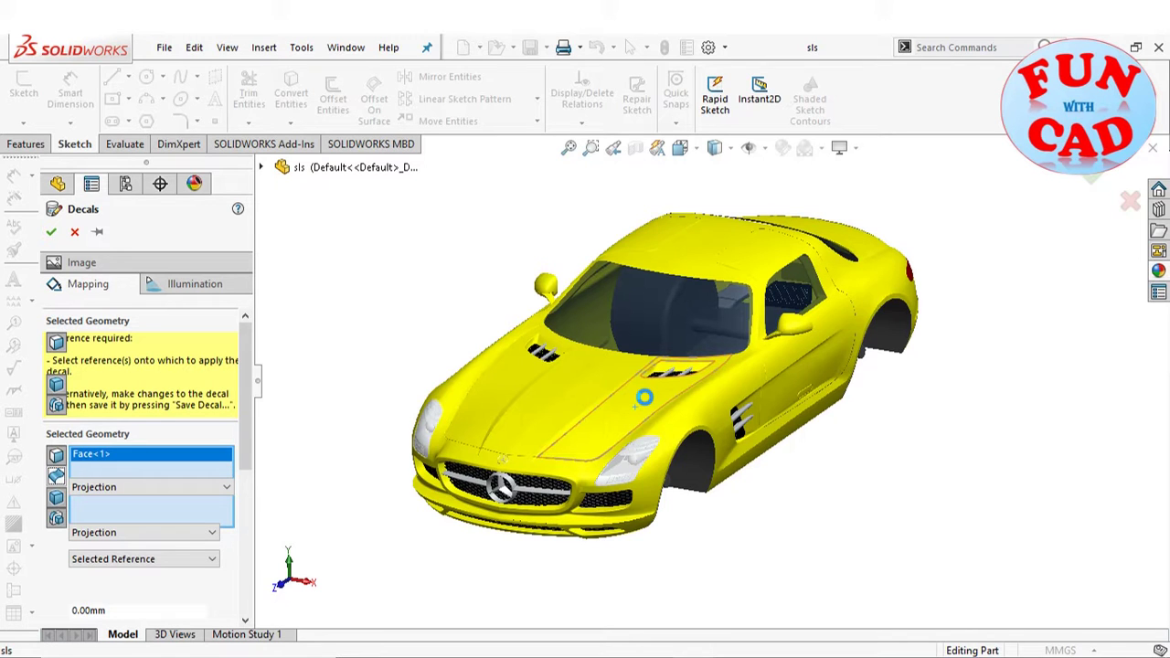
pyautogui.click(731, 277)
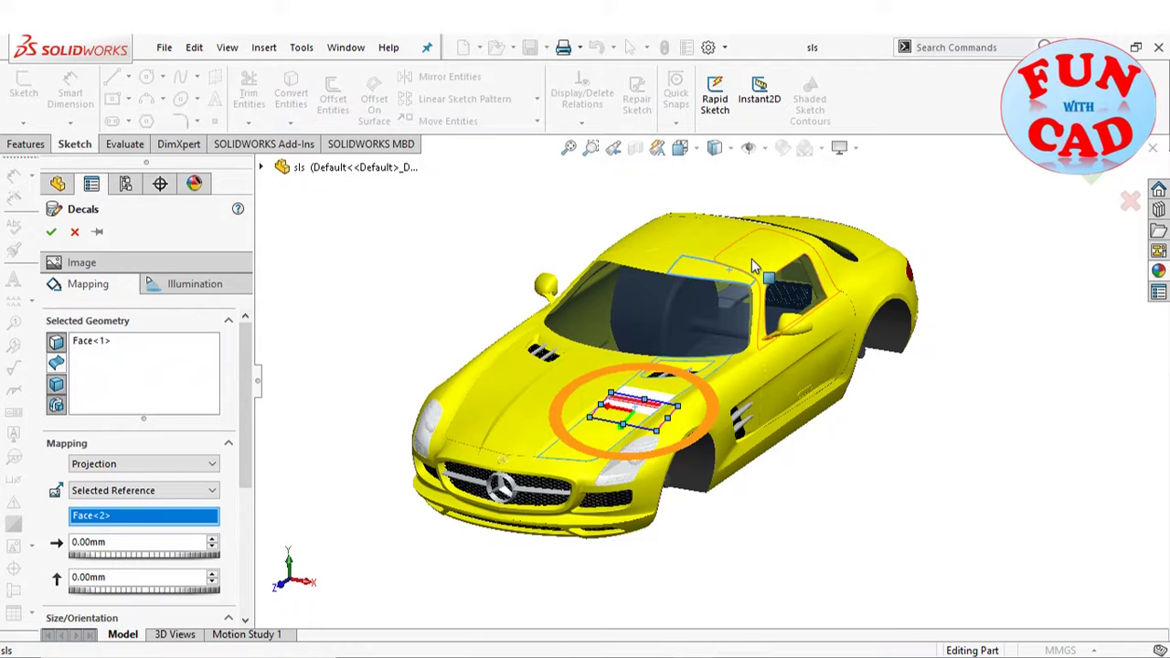
pyautogui.click(752, 259)
pyautogui.scroll(-2, 785, 233)
pyautogui.click(153, 393)
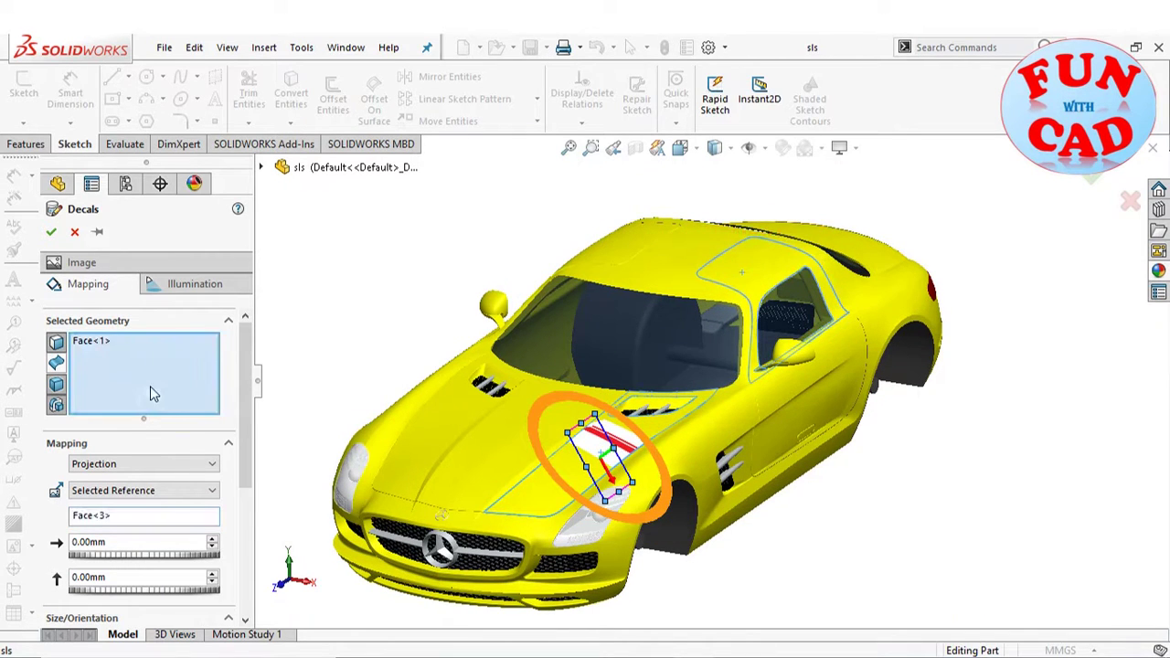
pyautogui.click(721, 292)
pyautogui.click(748, 268)
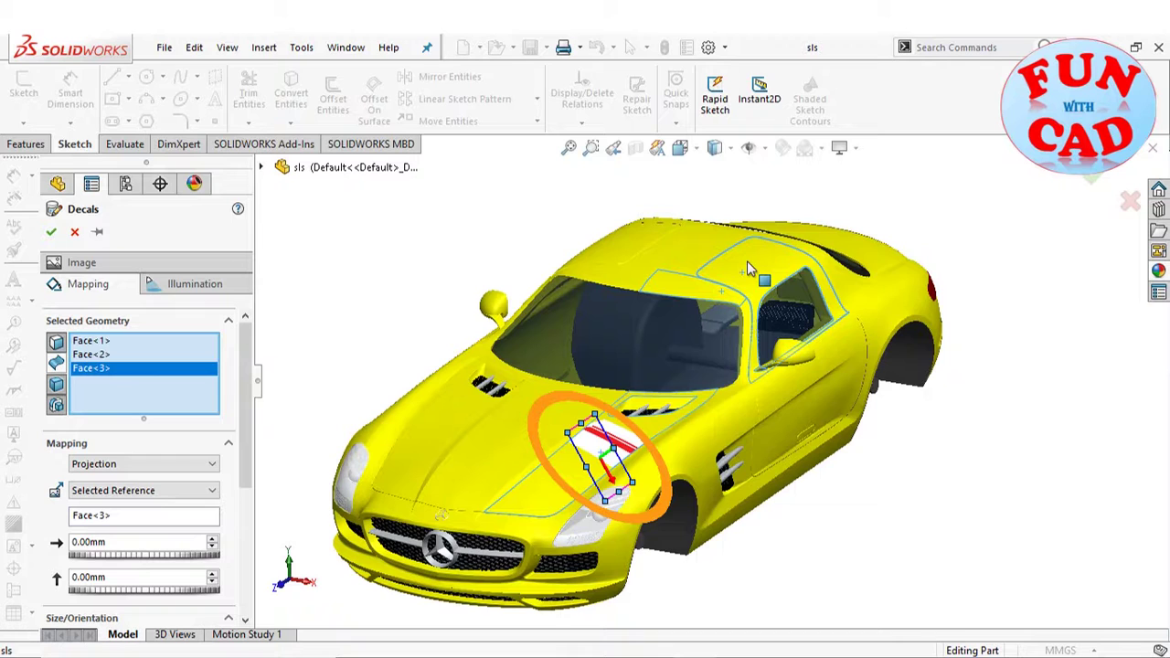
pyautogui.click(799, 248)
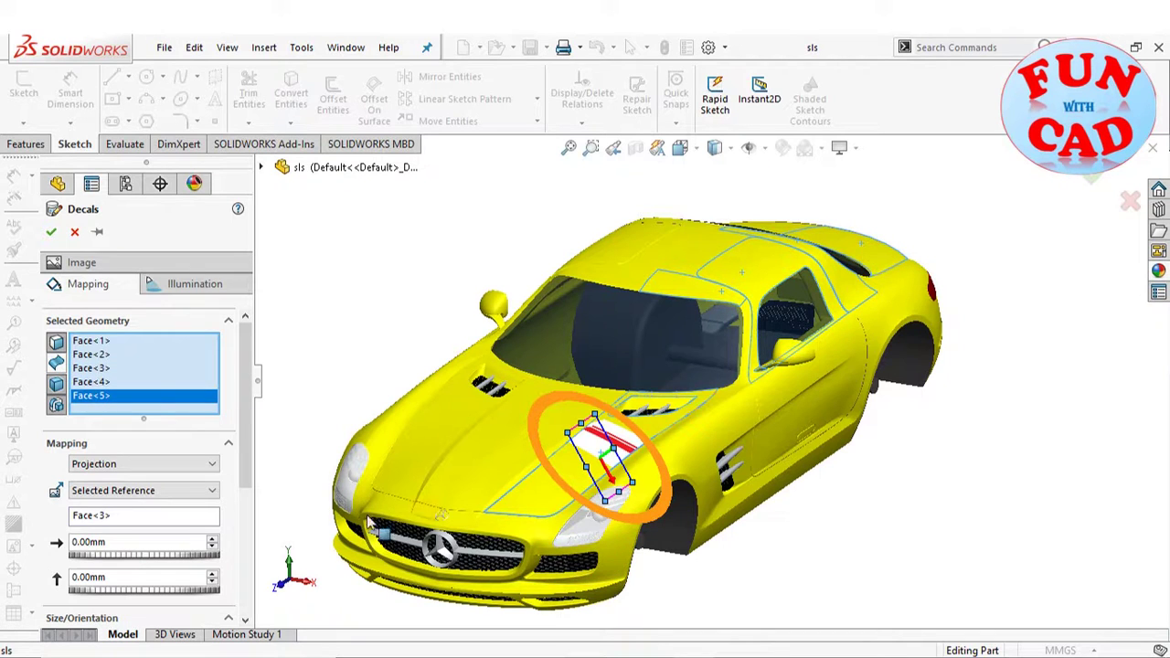
pyautogui.press('f')
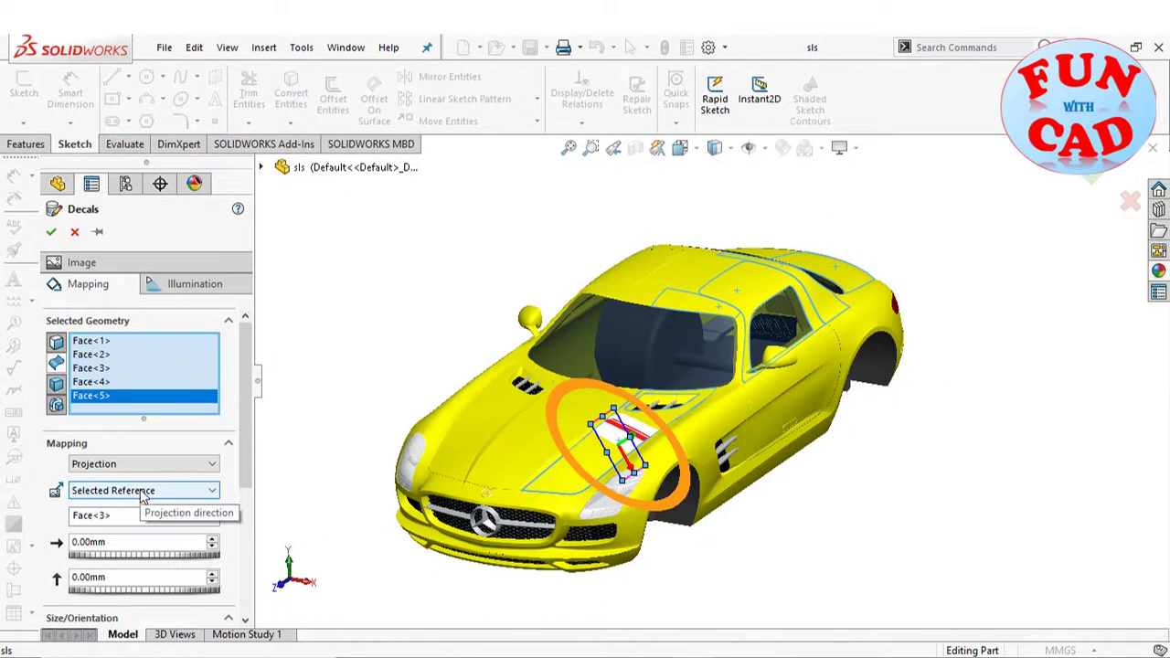
# Project the decal along ZX and inspect it from the Top view
pyautogui.click(141, 491)
pyautogui.click(137, 521)
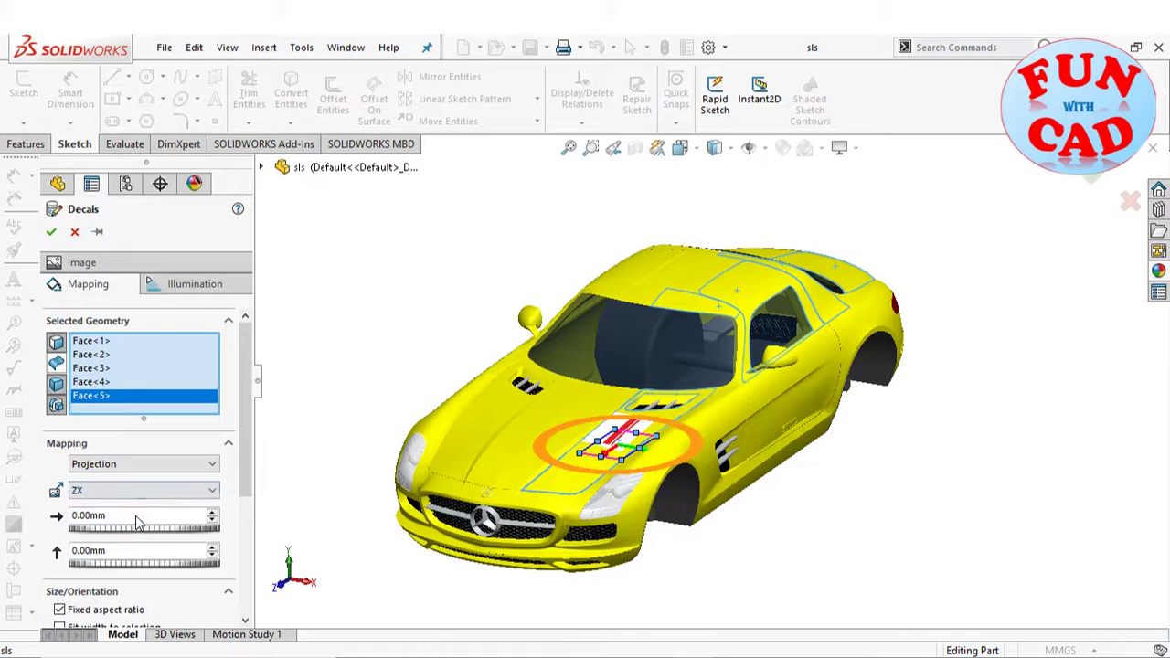
pyautogui.click(288, 561)
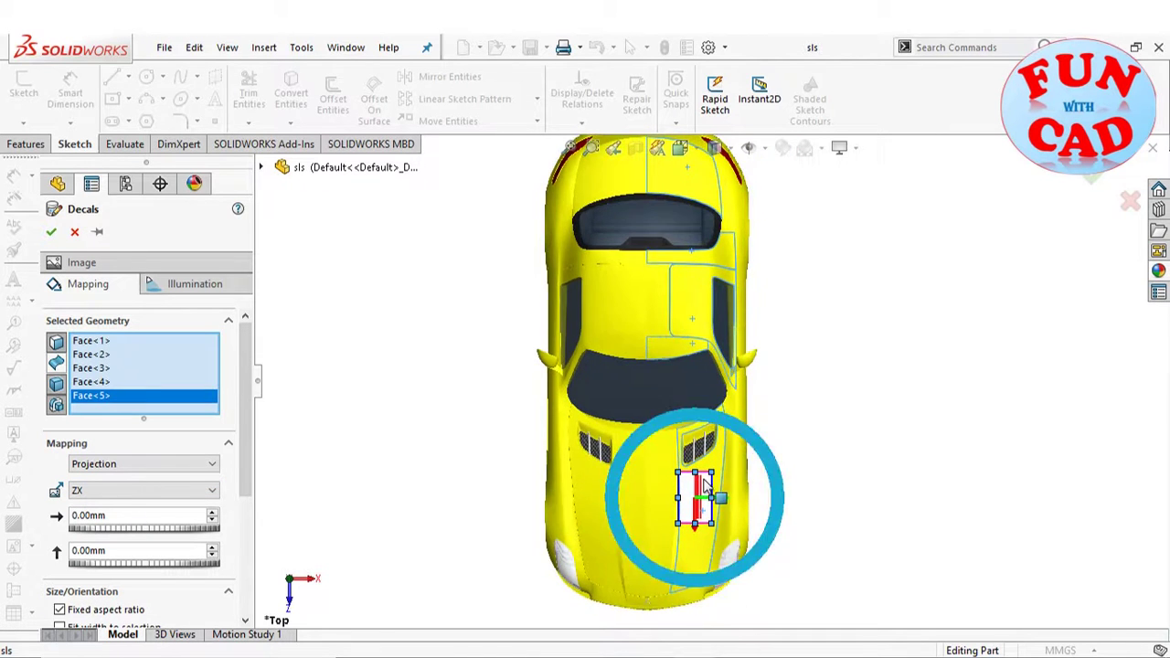
pyautogui.scroll(-5, 702, 482)
pyautogui.scroll(3, 722, 420)
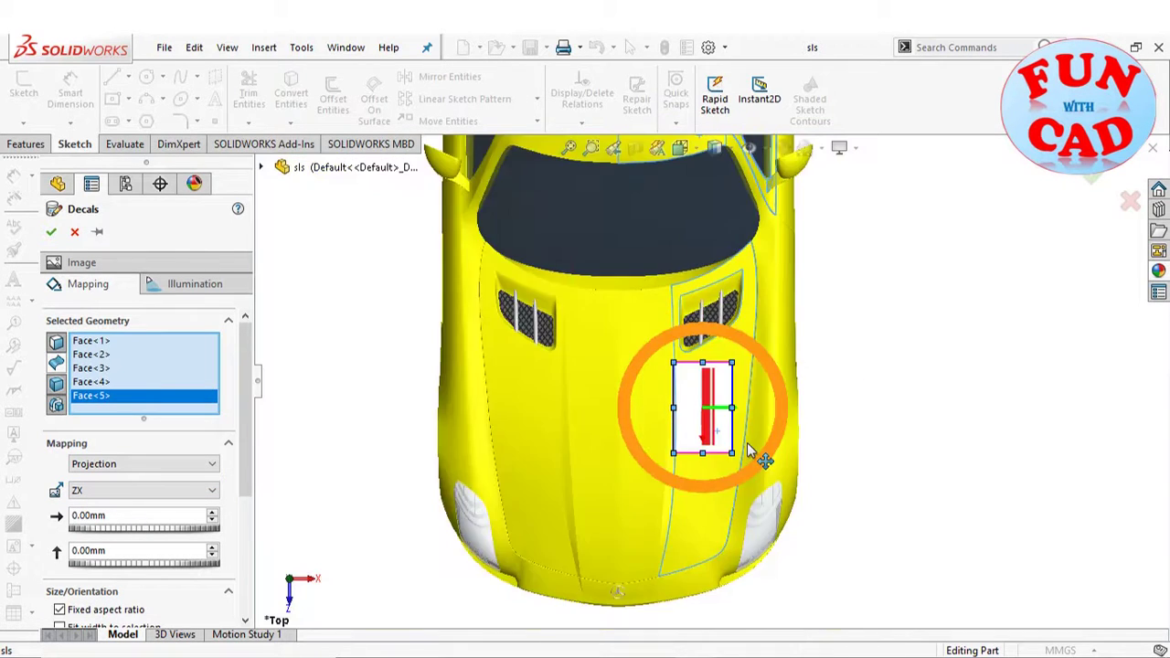
pyautogui.scroll(2, 748, 450)
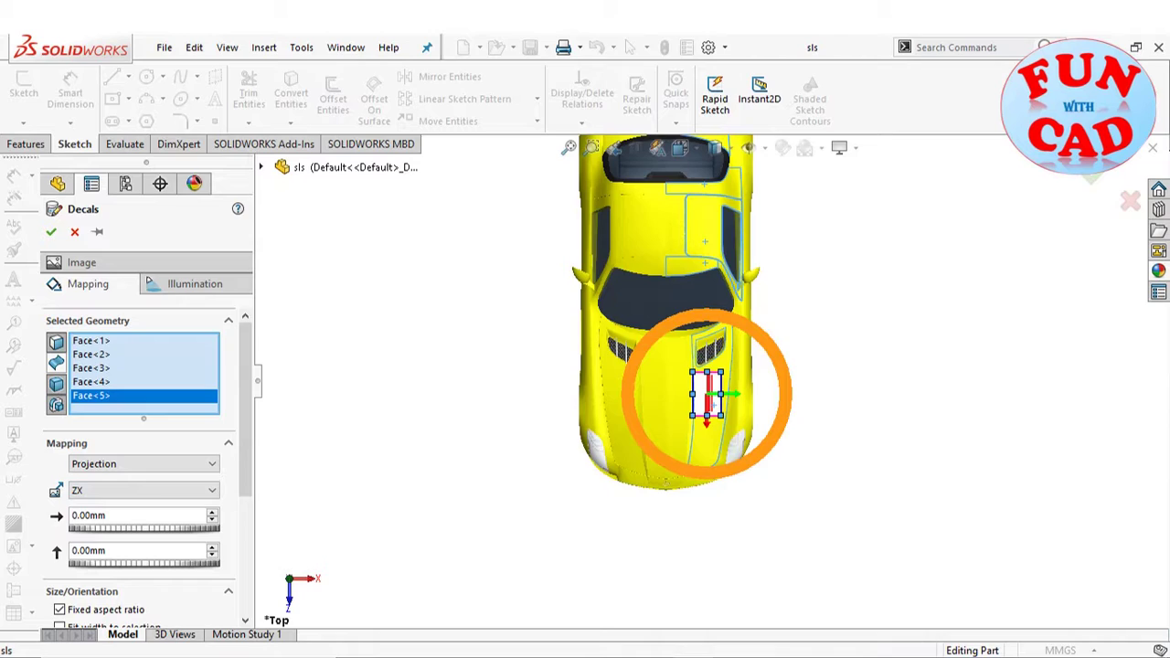
# Open the Red strip image in Paint
pyautogui.click(384, 169)
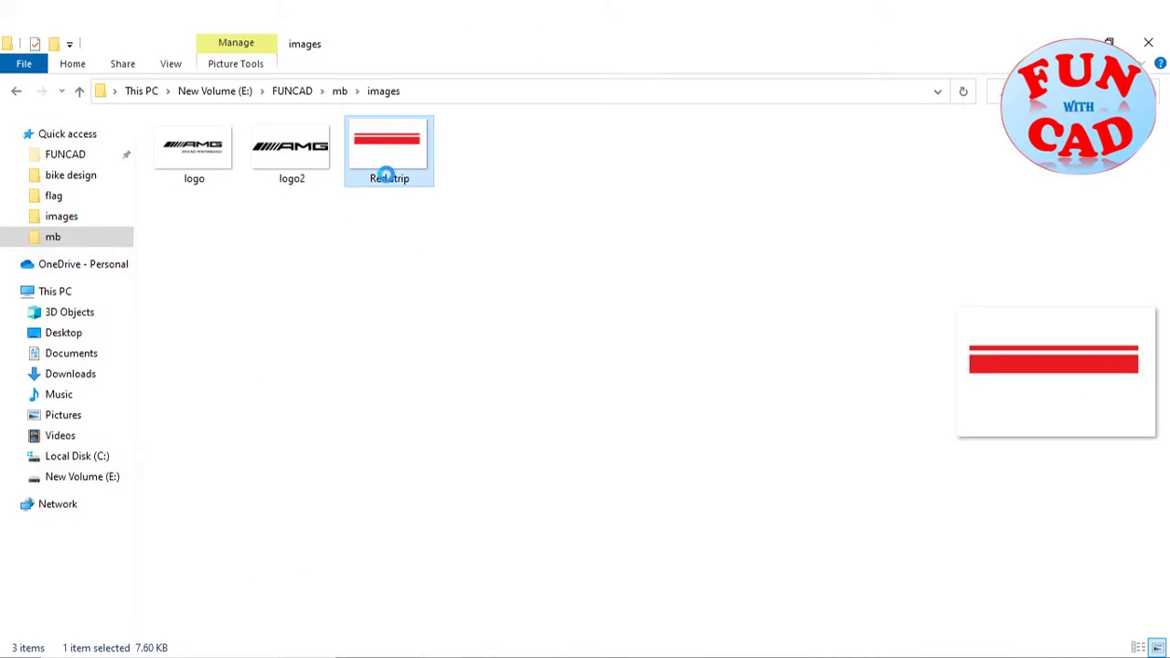
pyautogui.rightClick(384, 169)
pyautogui.moveTo(437, 393)
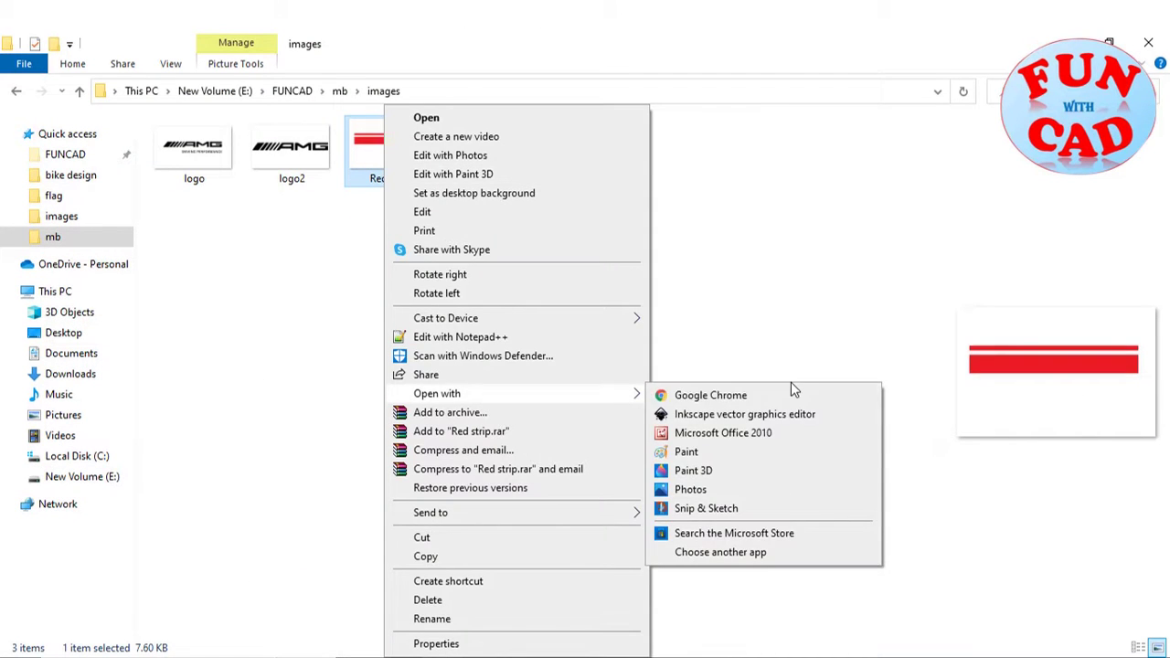
pyautogui.click(738, 453)
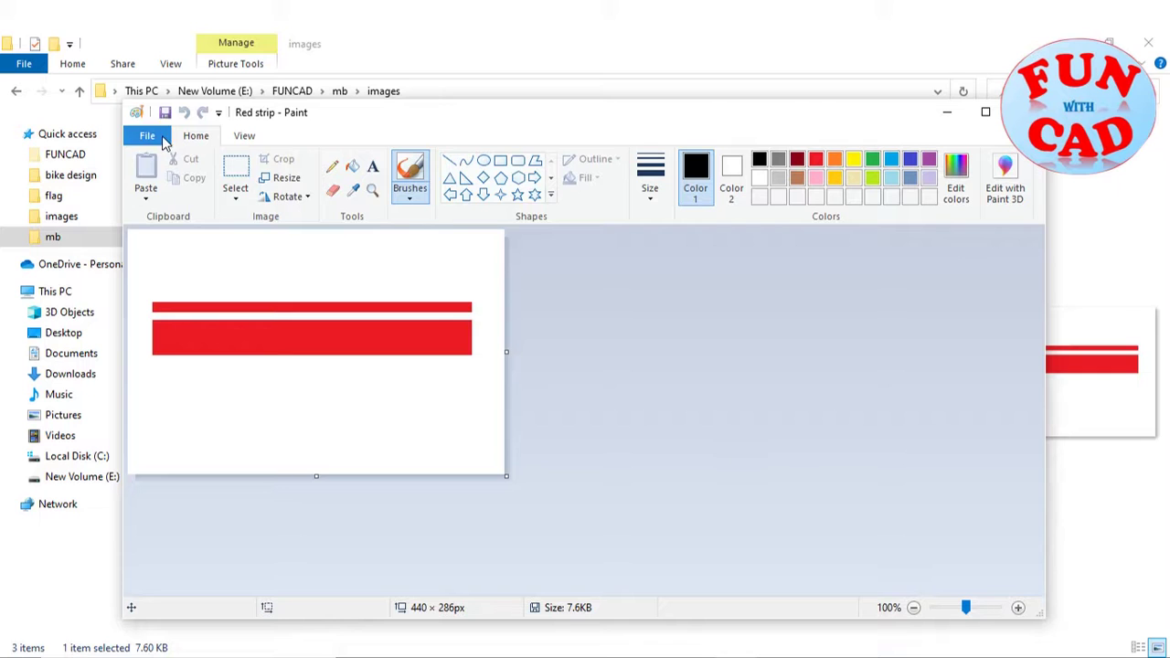
# Save it as a Monochrome Bitmap, accepting the colour-loss warning, and close Paint
pyautogui.click(147, 135)
pyautogui.press('Escape')
pyautogui.press('F12')
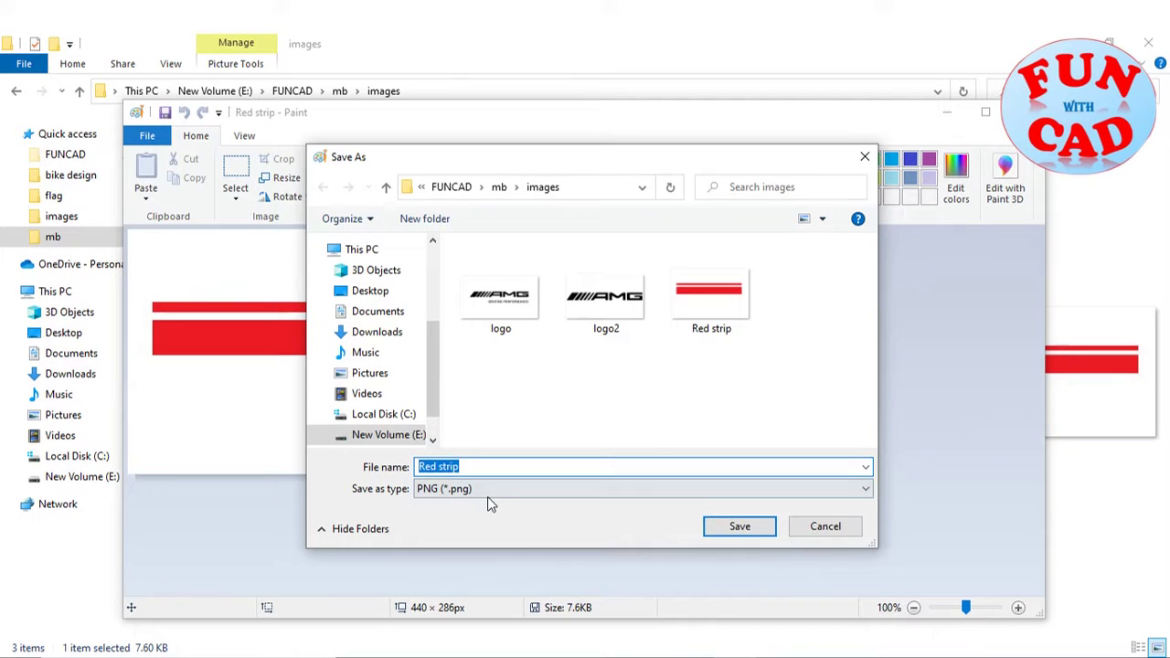
pyautogui.click(487, 494)
pyautogui.click(528, 506)
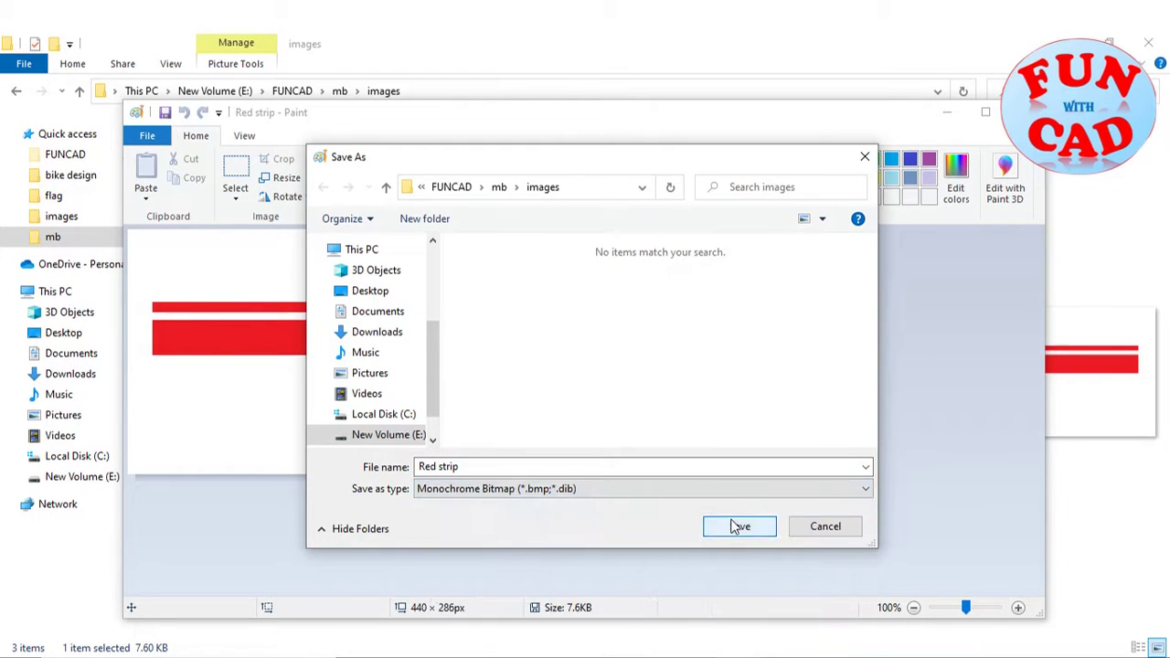
pyautogui.click(740, 522)
pyautogui.click(640, 408)
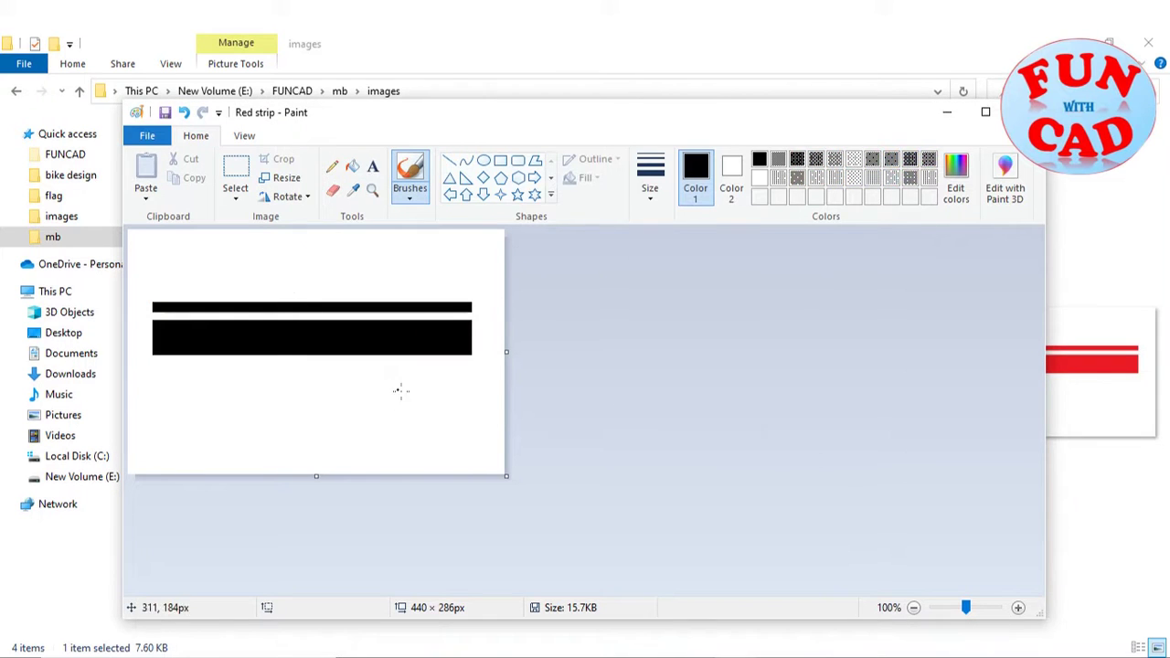
pyautogui.hotkey('alt', 'F4')
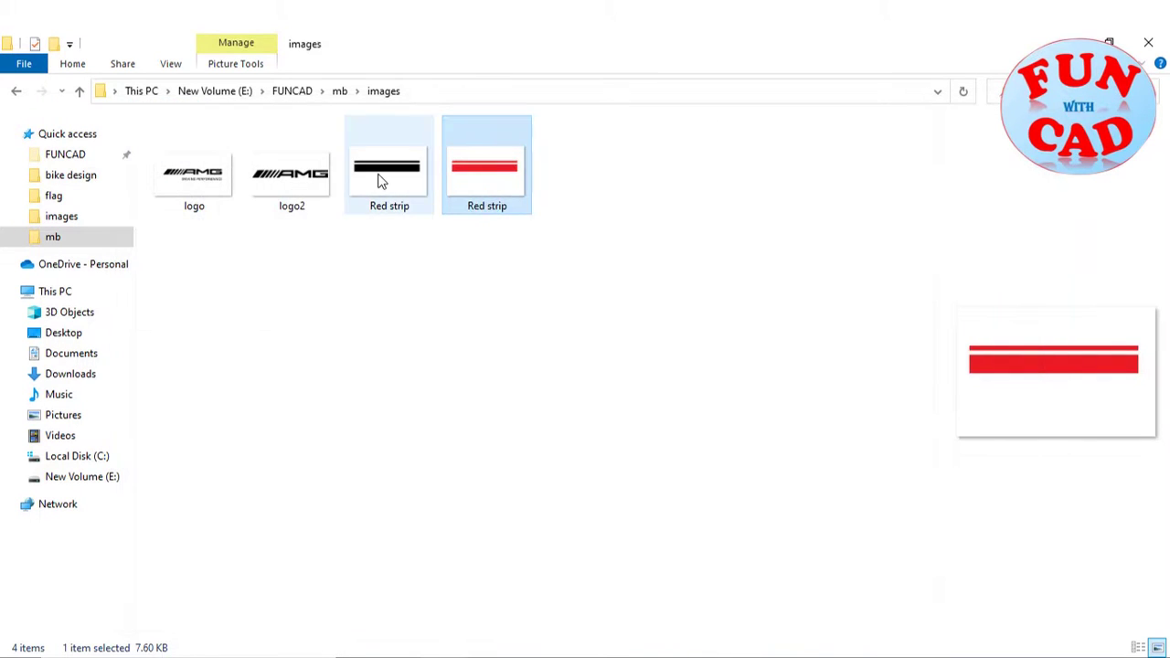
# Use the black Red strip bitmap as the decal's image mask, with Invert mask ticked
pyautogui.click(122, 262)
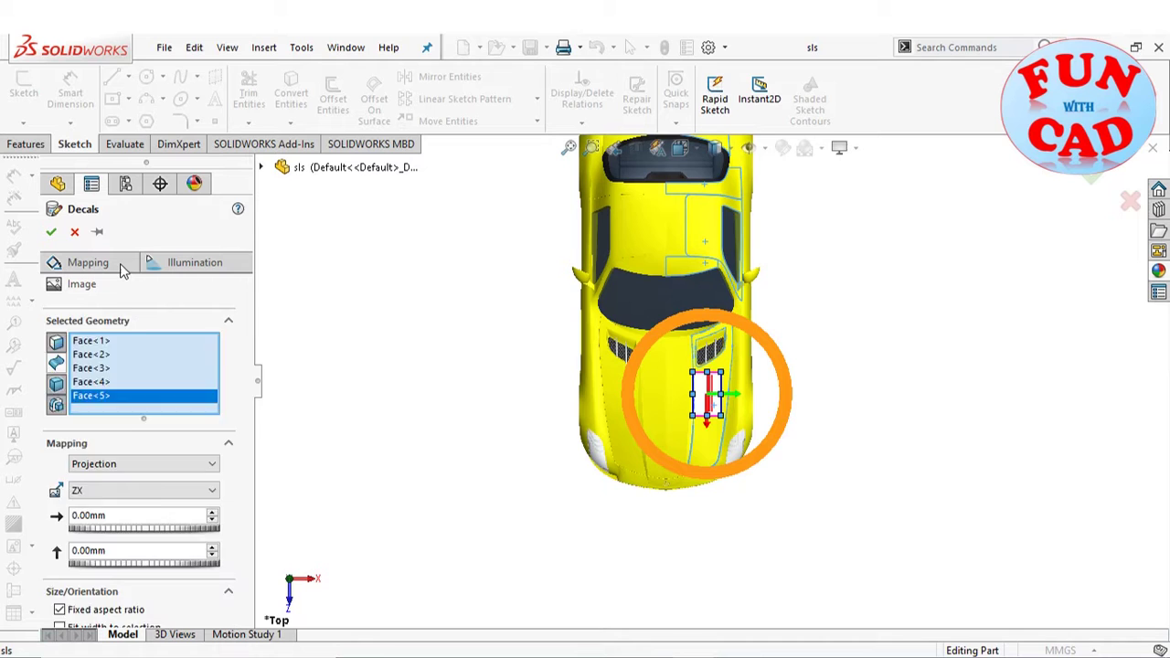
pyautogui.moveTo(245, 466); pyautogui.dragTo(263, 542)
pyautogui.click(66, 416)
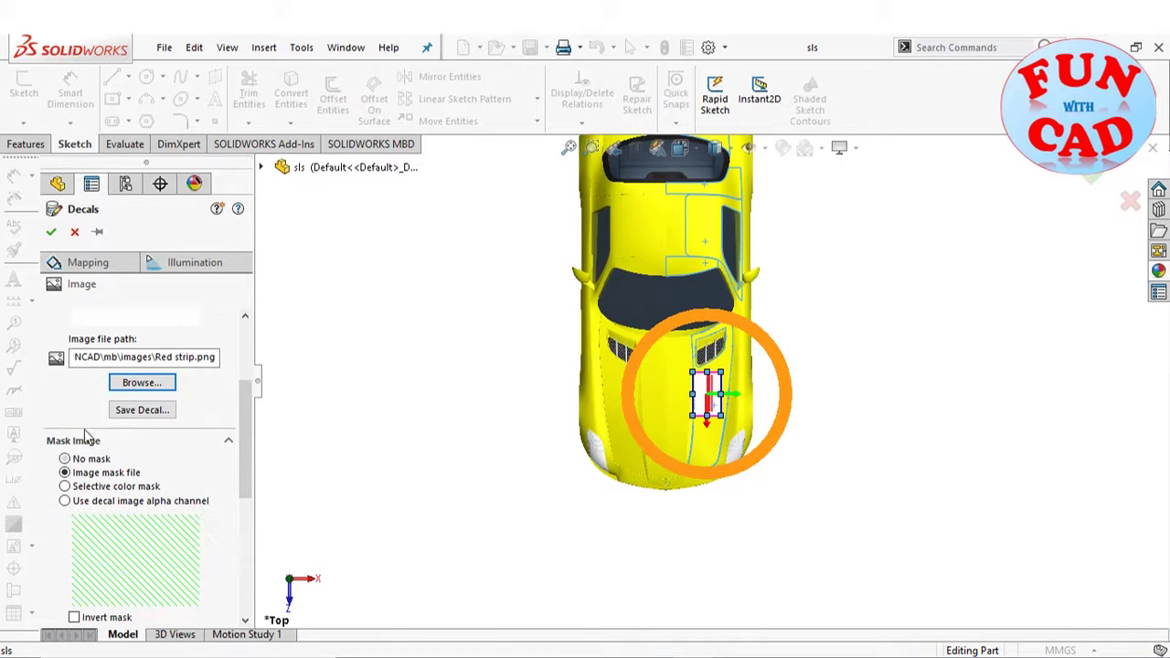
pyautogui.moveTo(247, 464); pyautogui.dragTo(260, 531)
pyautogui.click(113, 505)
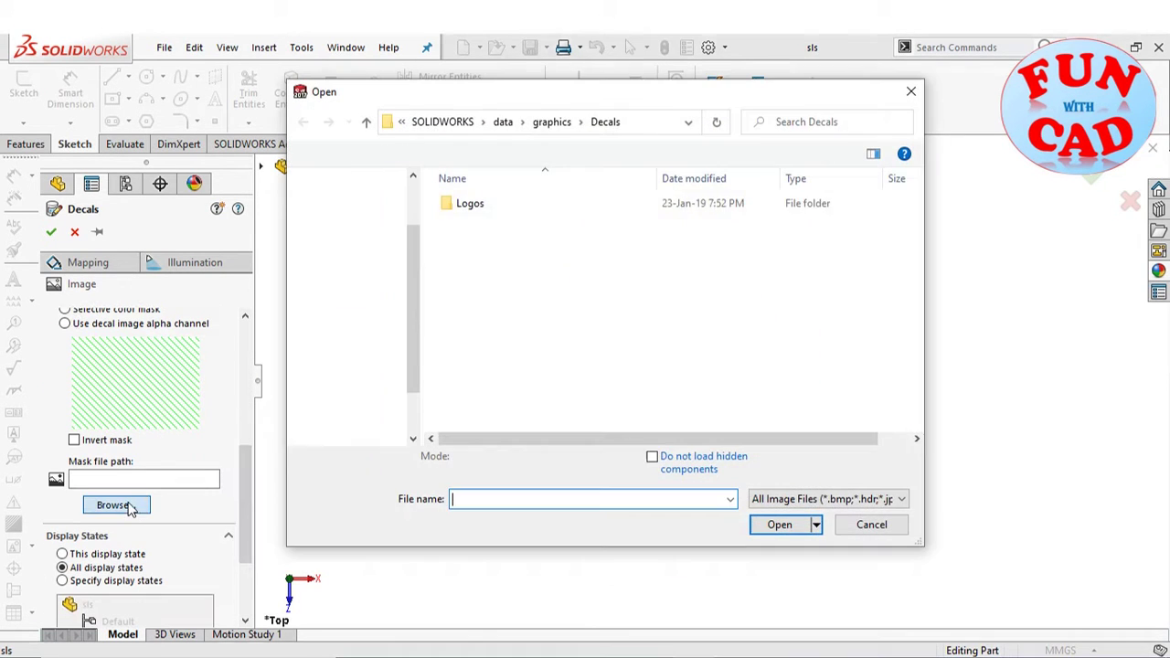
pyautogui.click(376, 202)
pyautogui.click(674, 242)
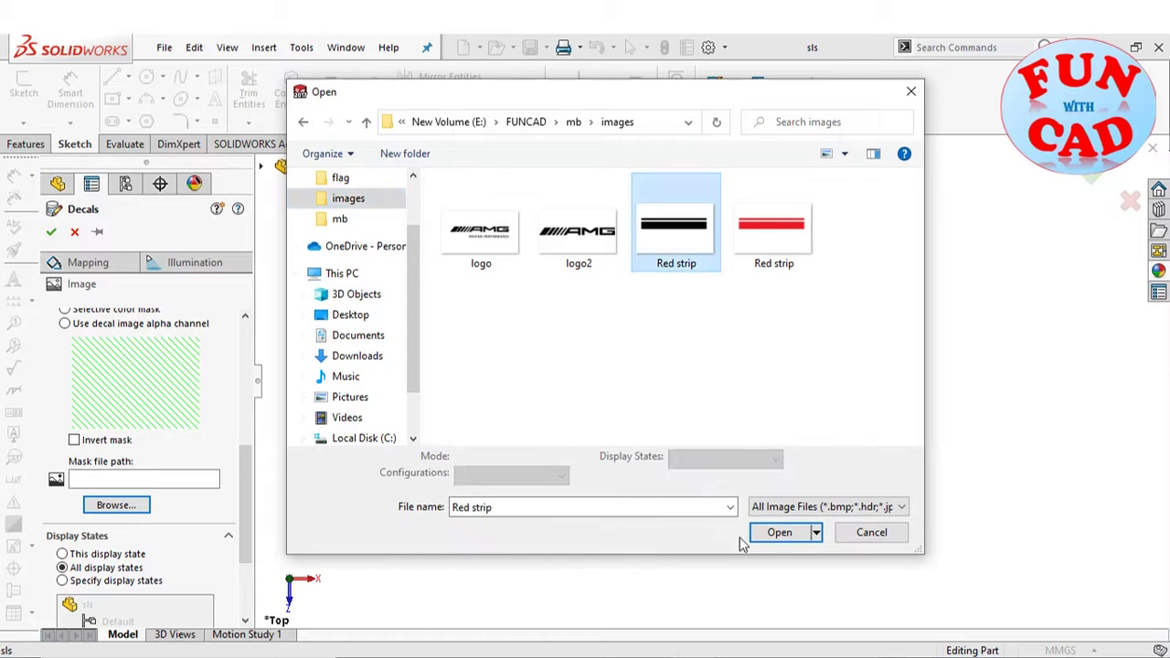
pyautogui.click(757, 527)
pyautogui.moveTo(247, 504); pyautogui.dragTo(244, 479)
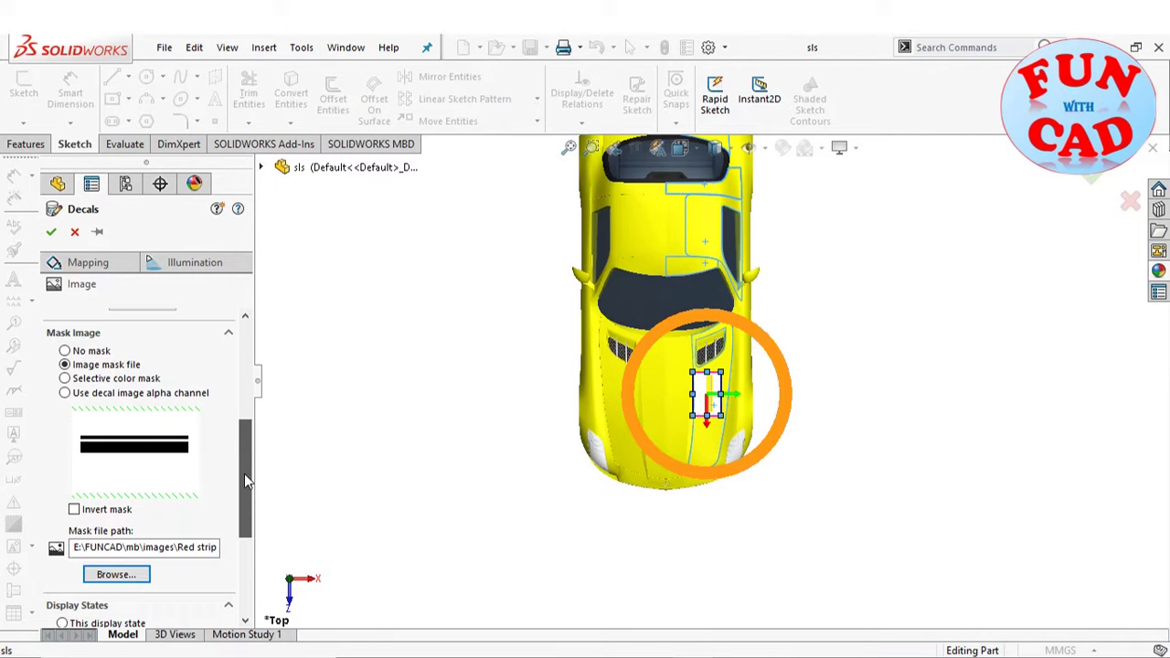
pyautogui.click(74, 510)
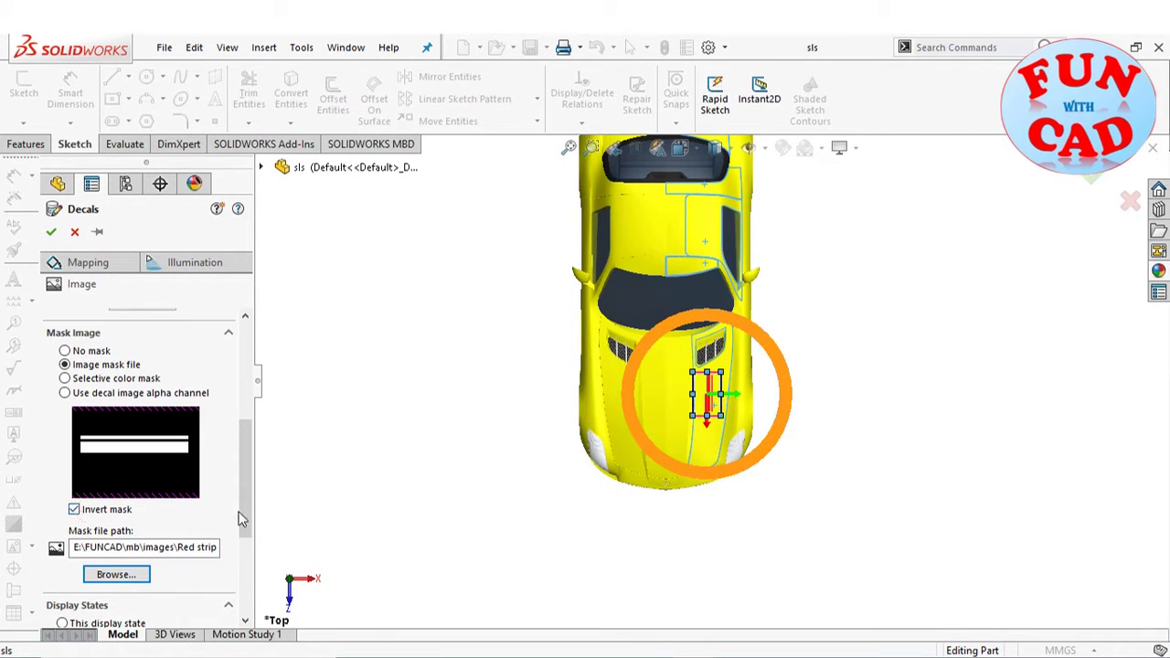
pyautogui.moveTo(242, 519); pyautogui.dragTo(243, 393)
# Move the stripe decal into place on the hood
pyautogui.click(91, 268)
pyautogui.scroll(-4, 713, 429)
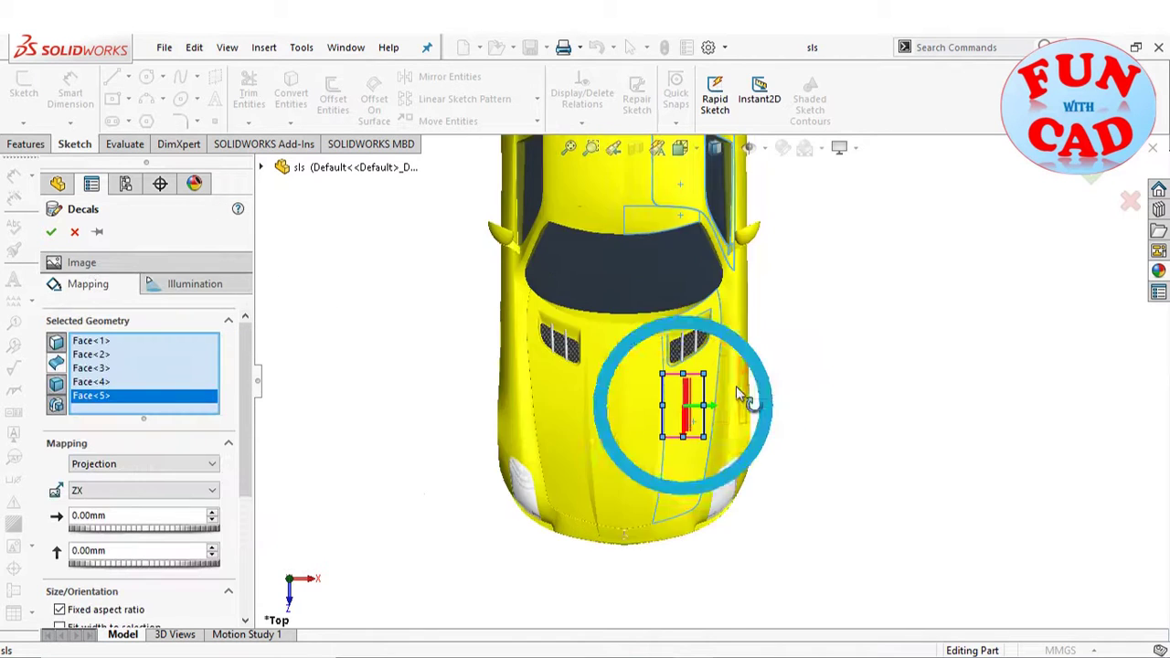
pyautogui.scroll(3, 717, 457)
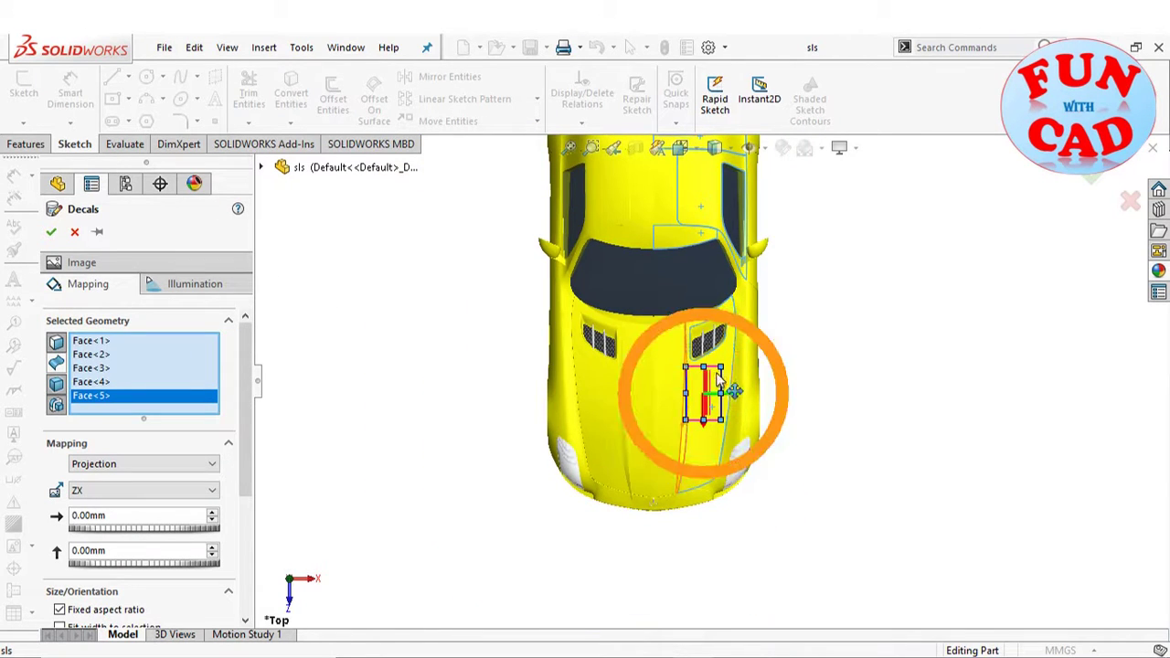
pyautogui.moveTo(701, 369); pyautogui.dragTo(747, 414)
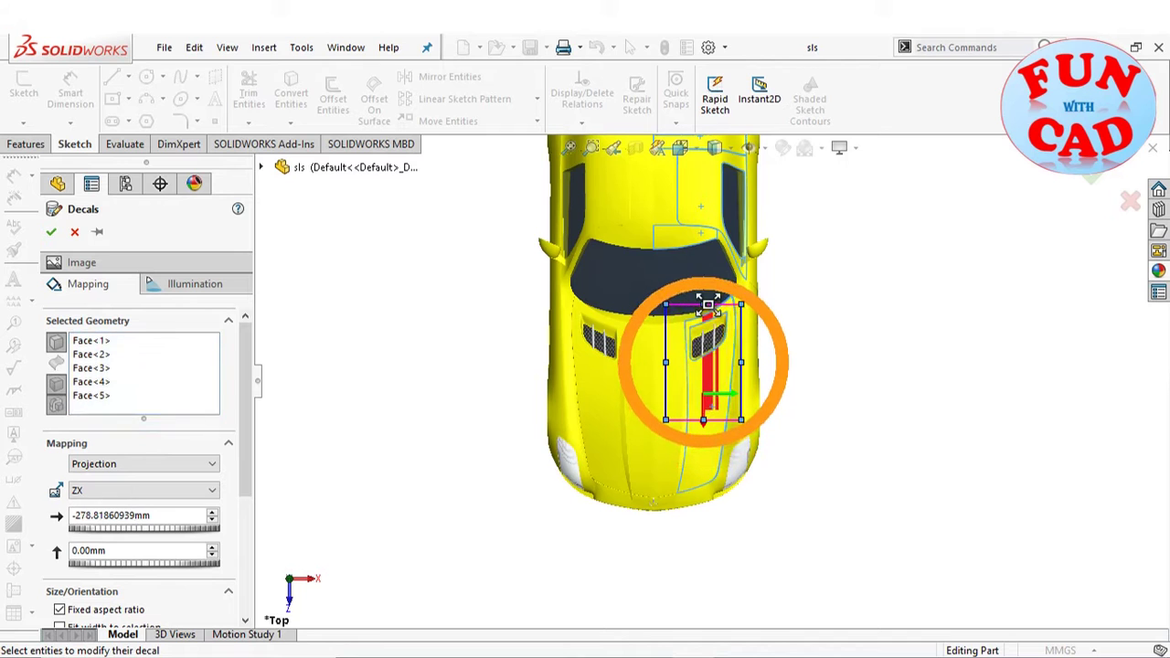
pyautogui.scroll(-2, 747, 414)
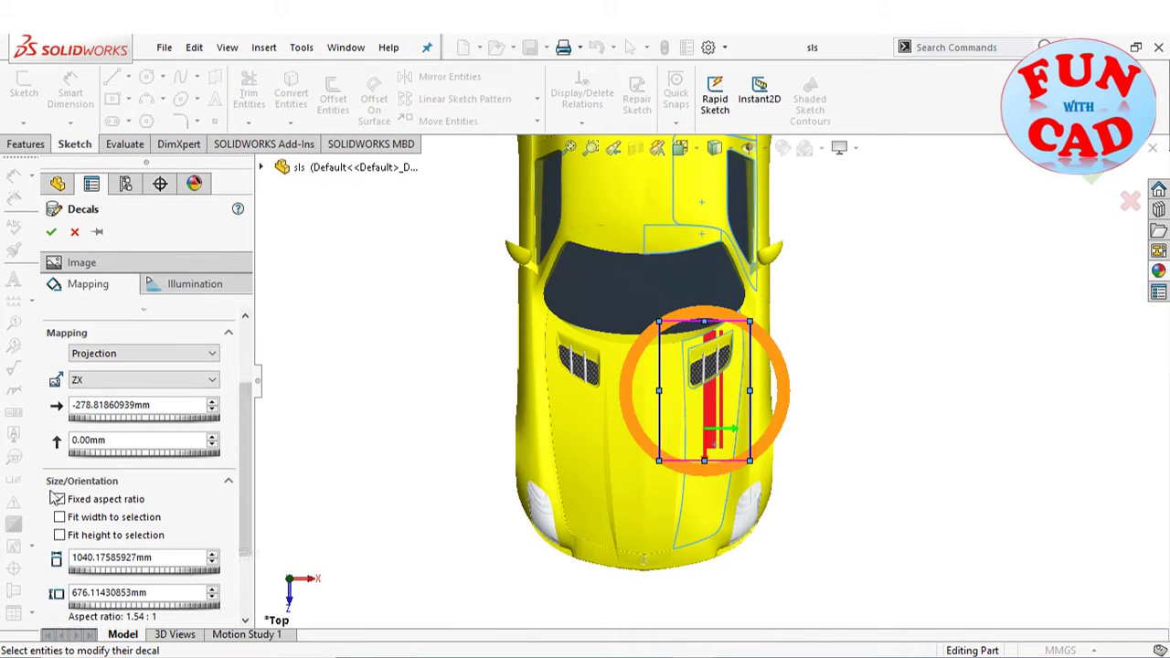
# Unlock the aspect ratio and stretch the stripe from front bumper over the roof to the rear
pyautogui.click(712, 331)
pyautogui.moveTo(712, 331); pyautogui.dragTo(707, 300)
pyautogui.scroll(2, 707, 300)
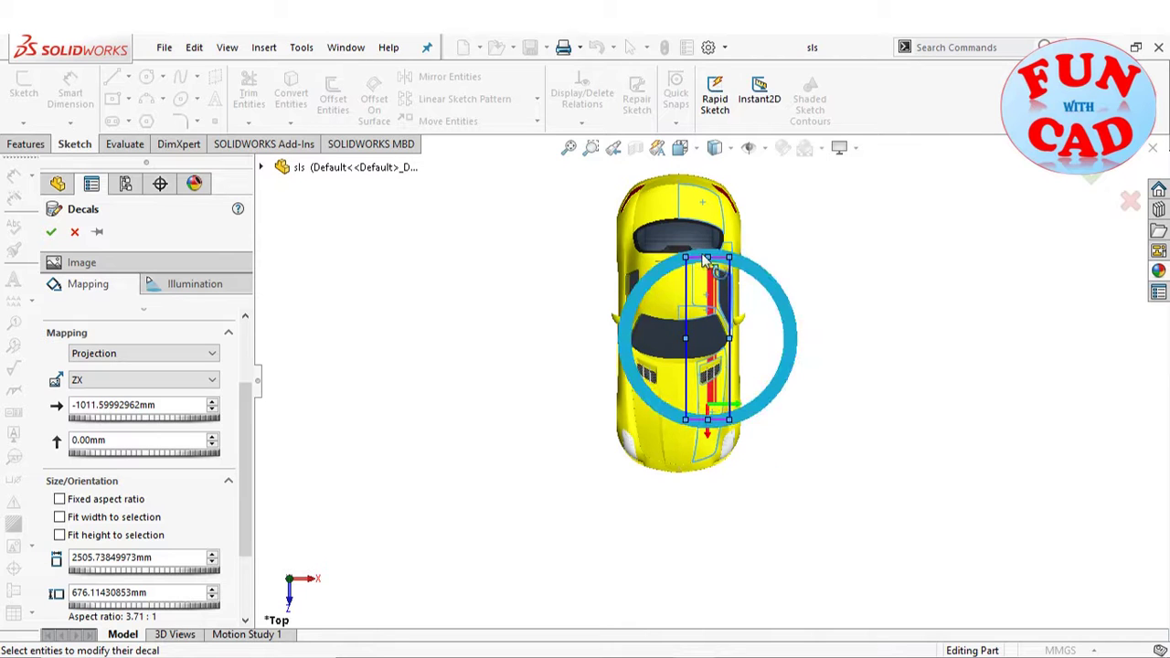
pyautogui.scroll(-2, 706, 266)
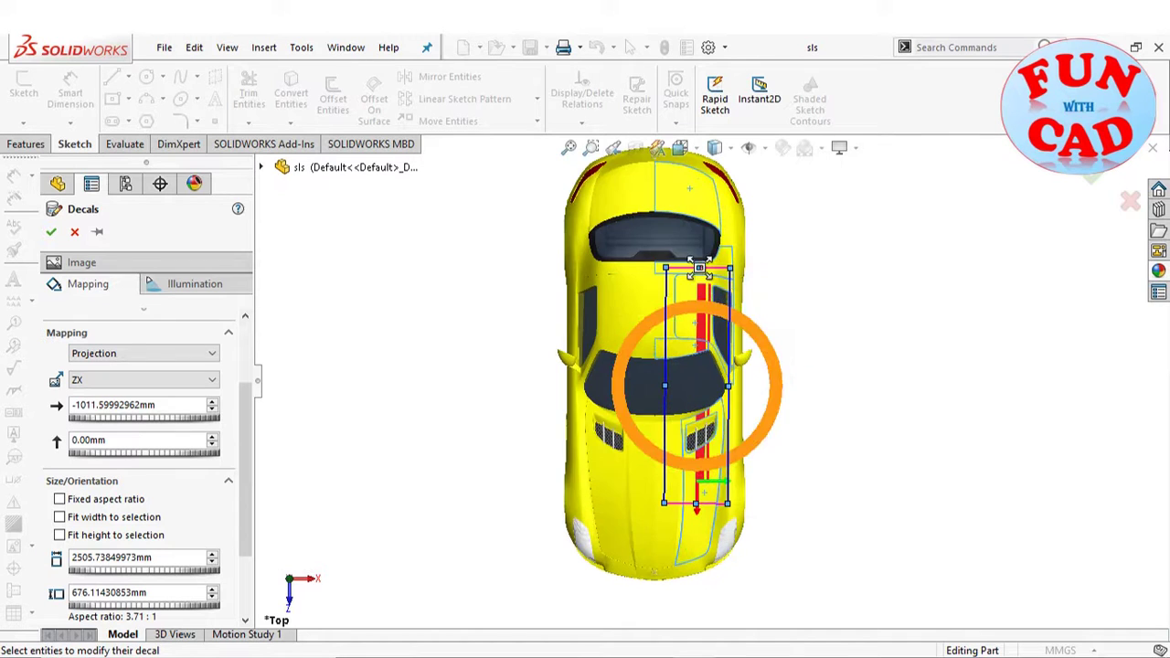
pyautogui.moveTo(707, 266)
pyautogui.mouseDown()
pyautogui.moveTo(738, 470)
pyautogui.moveTo(692, 541)
pyautogui.mouseUp()
pyautogui.scroll(2, 711, 262)
pyautogui.scroll(-2, 708, 262)
pyautogui.scroll(2, 695, 476)
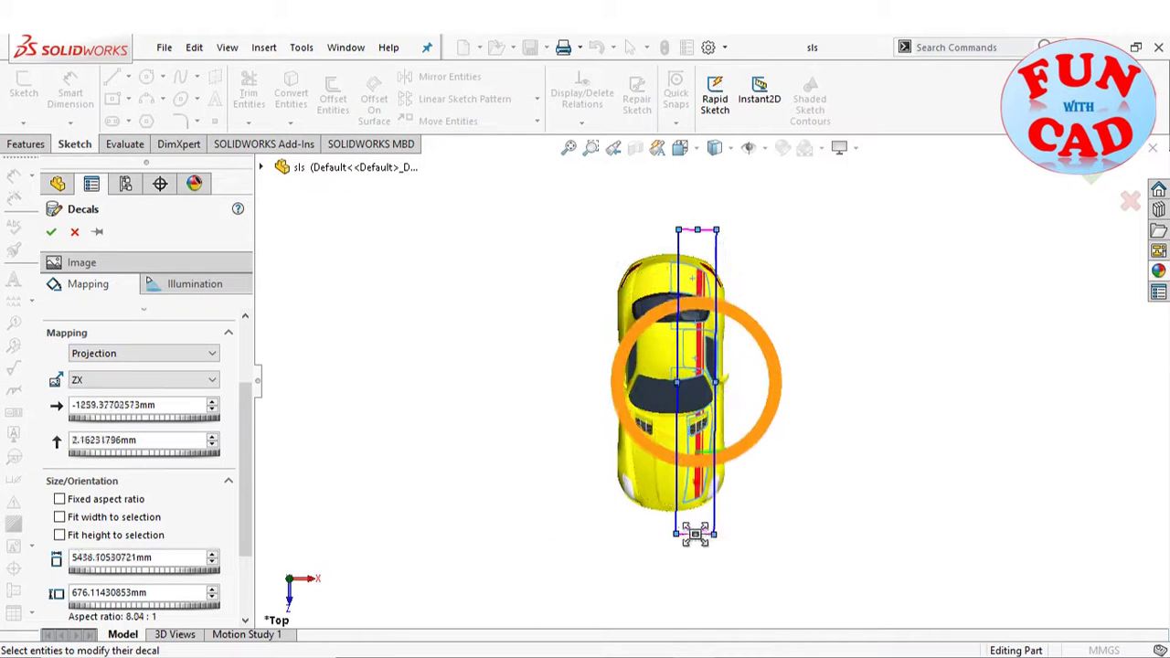
pyautogui.moveTo(695, 383); pyautogui.dragTo(695, 367)
pyautogui.scroll(-3, 683, 290)
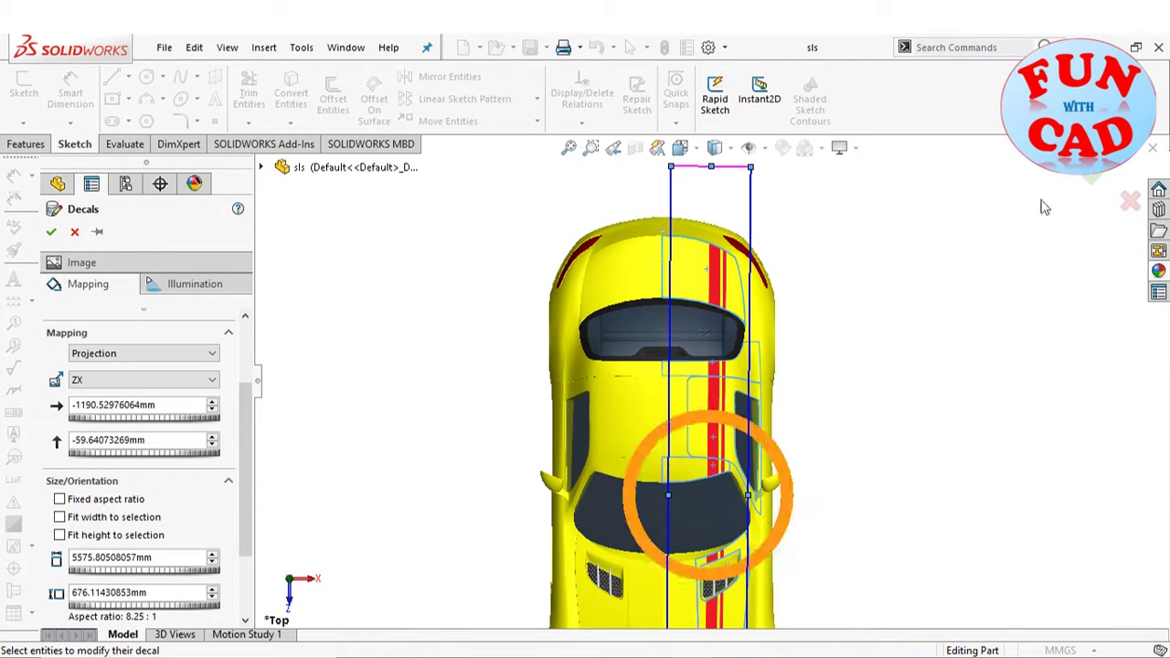
# Accept the stripe decal and turn decal display back on
pyautogui.press('Return')
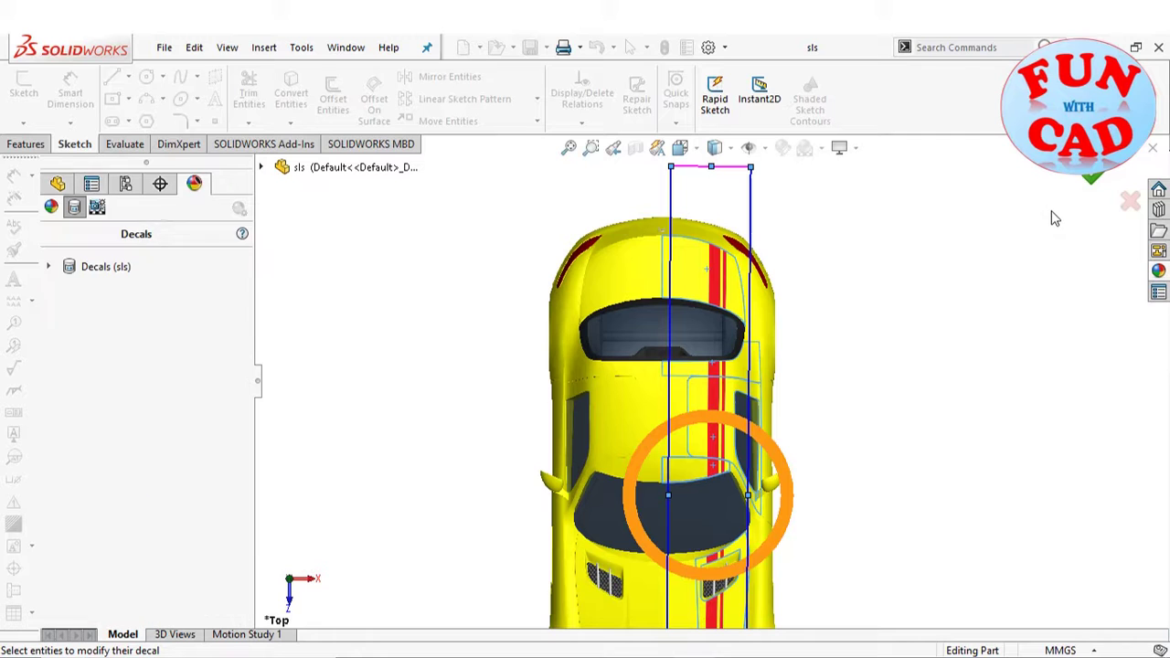
pyautogui.click(769, 151)
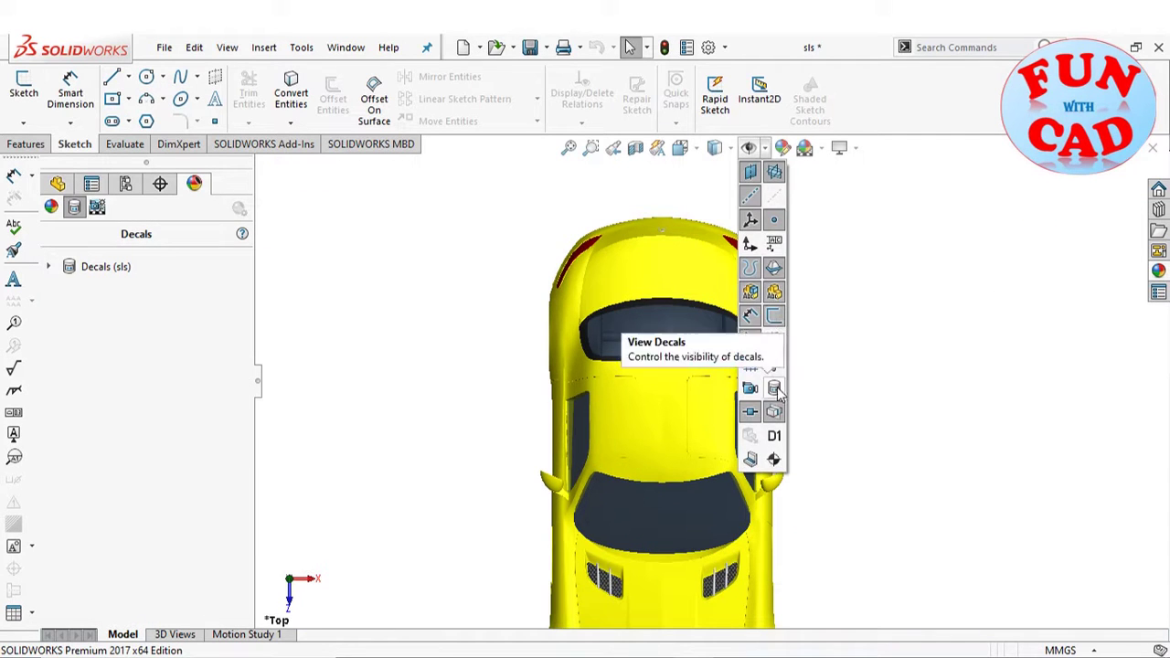
pyautogui.click(775, 389)
# Check the red stripes from angled and top views, and begin a second decal
pyautogui.moveTo(841, 433)
pyautogui.mouseDown(button='middle')
pyautogui.moveTo(784, 530)
pyautogui.moveTo(722, 357)
pyautogui.moveTo(789, 478)
pyautogui.mouseUp(button='middle')
pyautogui.scroll(-3, 679, 465)
pyautogui.scroll(-3, 668, 462)
pyautogui.moveTo(668, 463)
pyautogui.mouseDown(button='middle')
pyautogui.moveTo(685, 332)
pyautogui.moveTo(718, 321)
pyautogui.moveTo(713, 295)
pyautogui.mouseUp(button='middle')
pyautogui.scroll(3, 700, 345)
pyautogui.scroll(2, 700, 346)
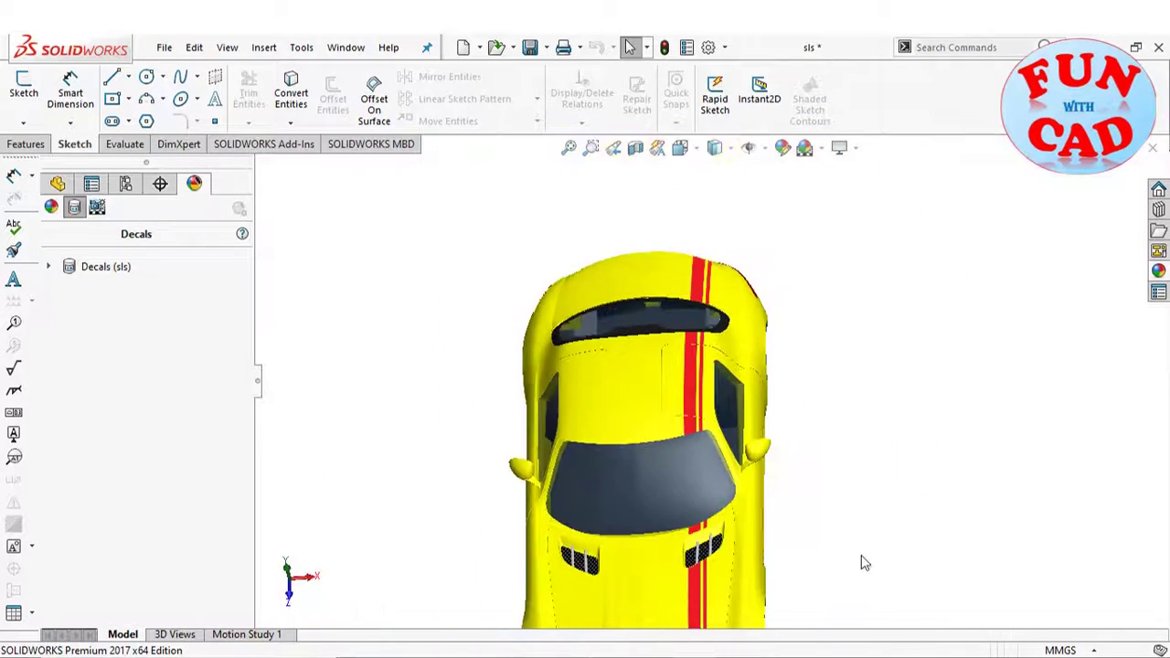
pyautogui.moveTo(838, 501); pyautogui.dragTo(749, 429, button='middle')
pyautogui.rightClick(125, 336)
pyautogui.click(167, 345)
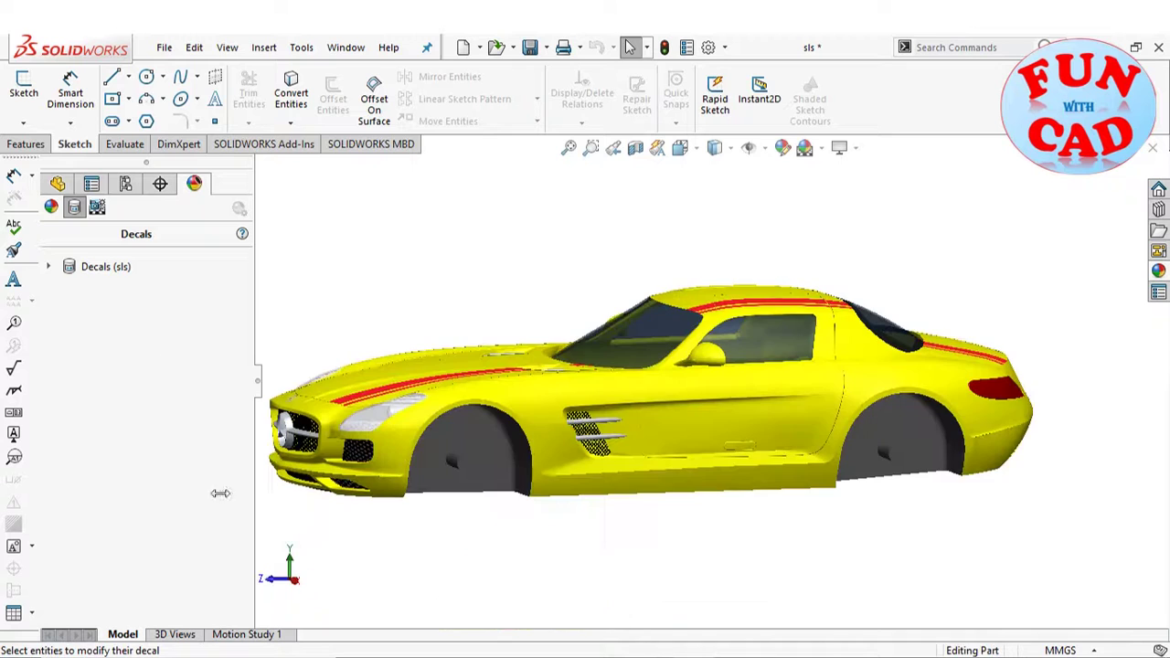
# Load the AMG logo image for the new decal
pyautogui.click(146, 366)
pyautogui.click(141, 604)
pyautogui.scroll(2, 332, 230)
pyautogui.click(348, 196)
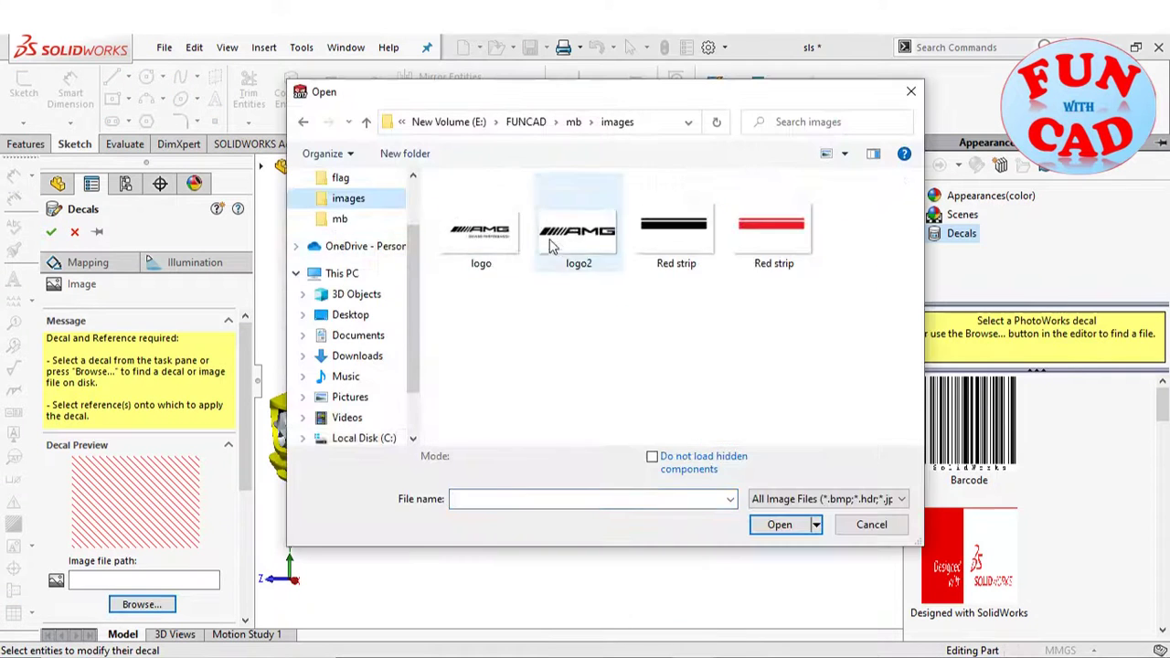
pyautogui.press('Escape')
# Mask the decal with the logo image, inverted so only the logo shows
pyautogui.moveTo(245, 411); pyautogui.dragTo(245, 512)
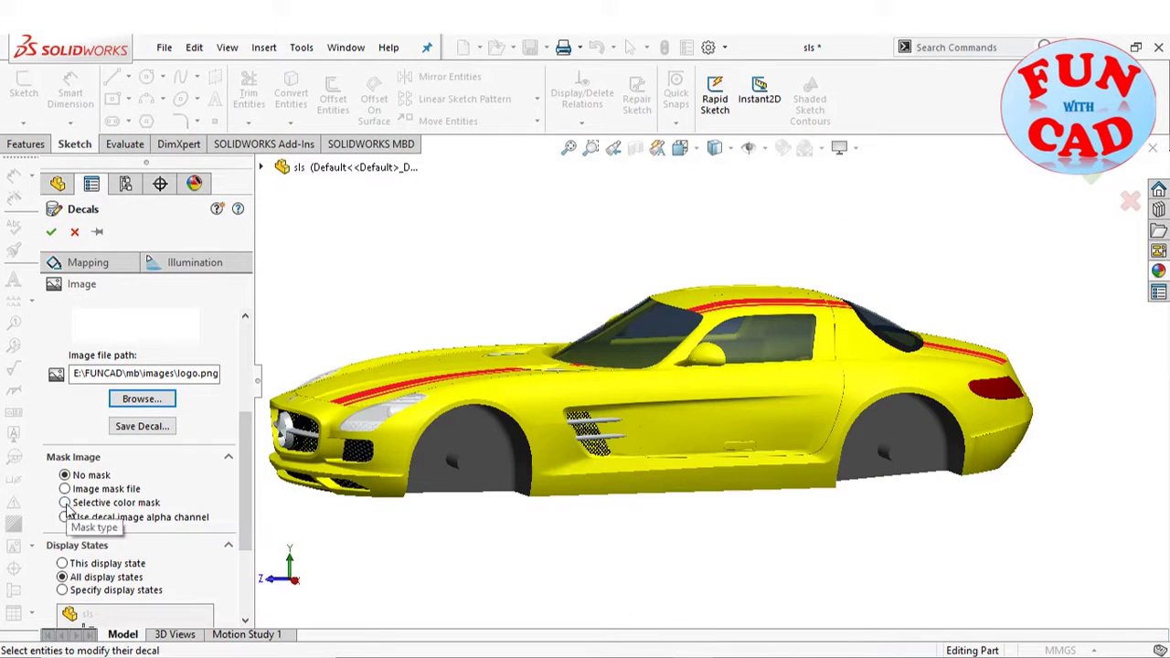
pyautogui.scroll(-1, 248, 494)
pyautogui.click(117, 581)
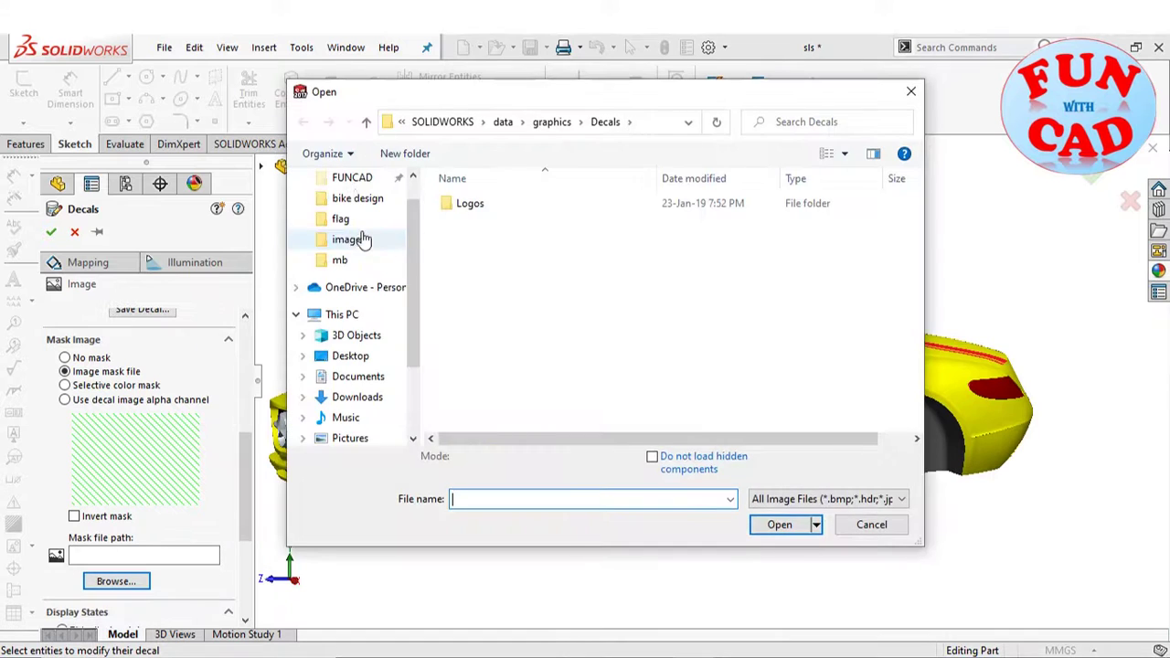
pyautogui.click(344, 232)
pyautogui.click(478, 214)
pyautogui.click(778, 530)
pyautogui.click(74, 516)
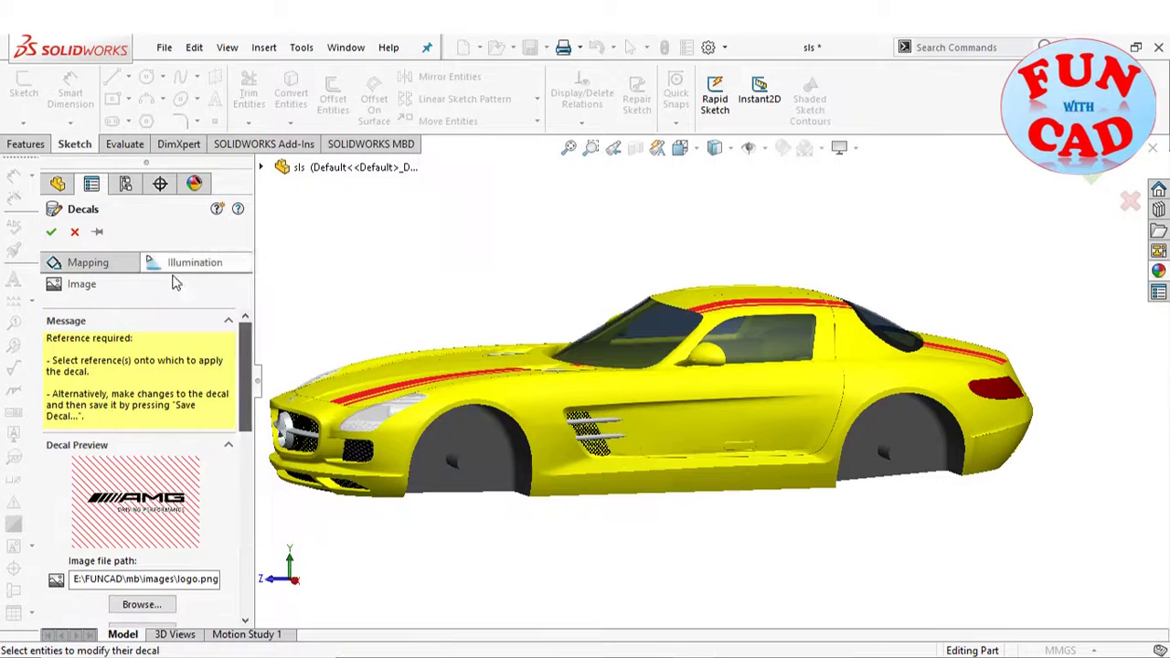
# Apply the logo decal to three door faces
pyautogui.click(87, 263)
pyautogui.click(719, 388)
pyautogui.click(658, 411)
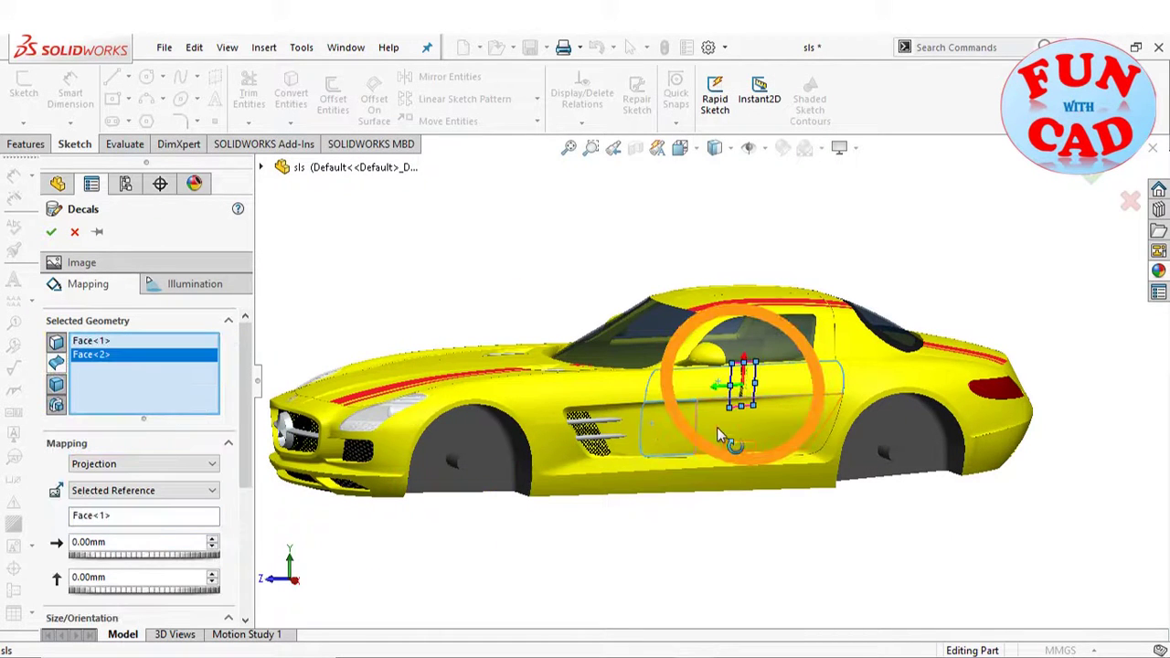
pyautogui.click(731, 438)
pyautogui.click(146, 490)
# Rotate the logo to 270° so it reads horizontally
pyautogui.scroll(-3, 676, 384)
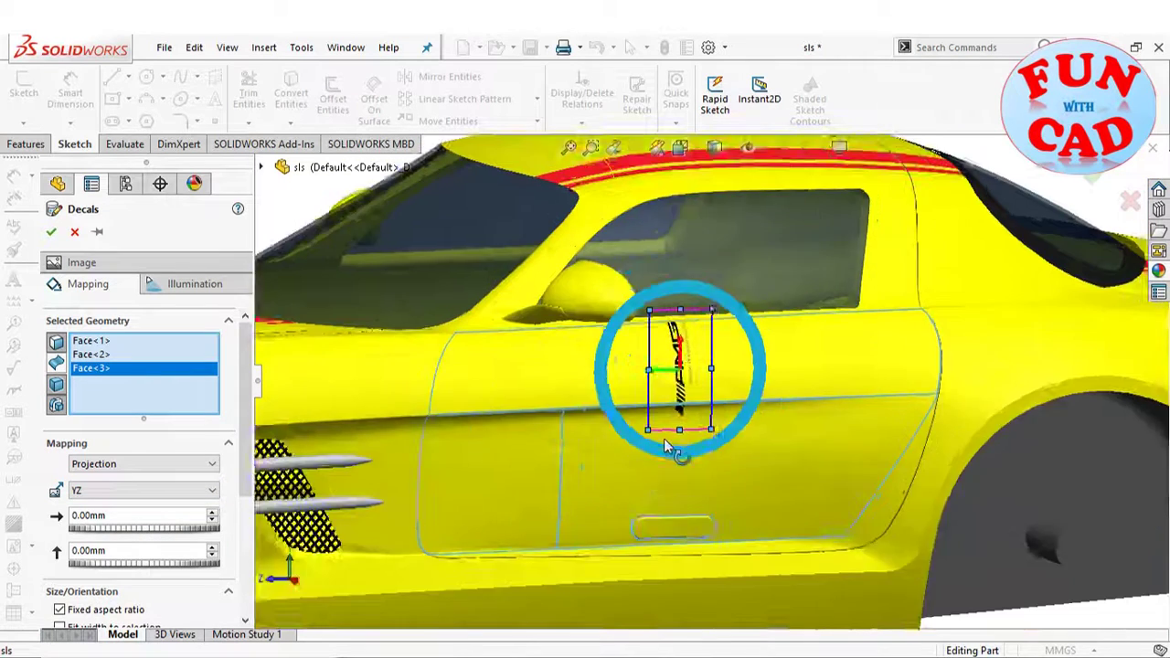
pyautogui.scroll(-1, 245, 548)
pyautogui.moveTo(73, 547); pyautogui.dragTo(180, 547)
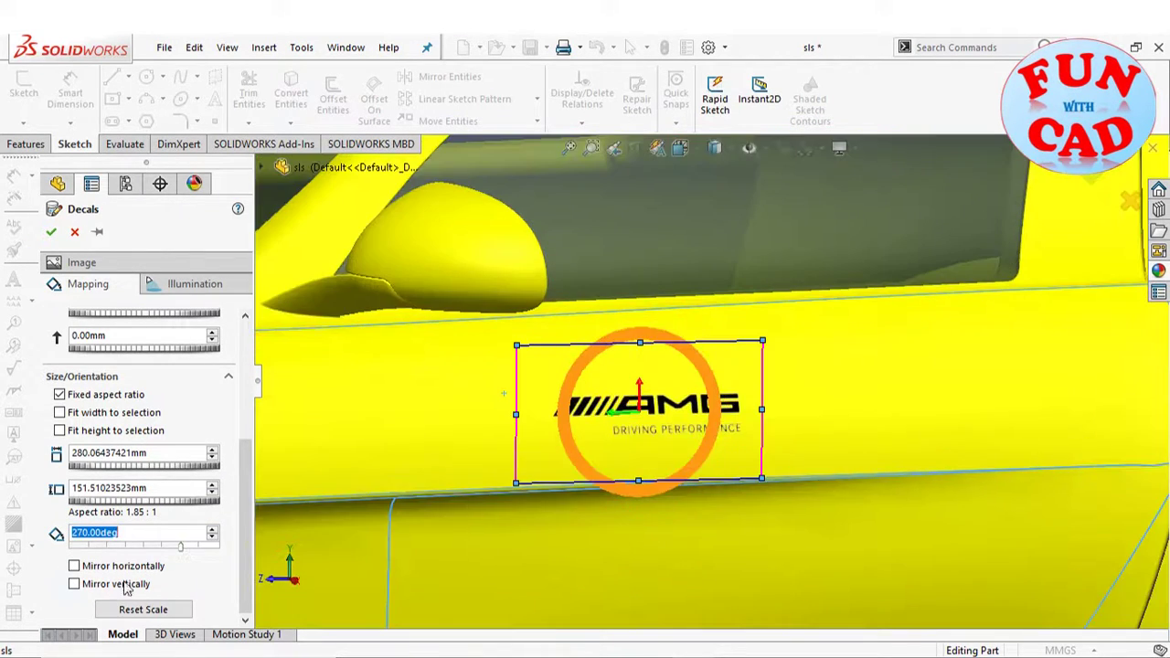
pyautogui.click(67, 595)
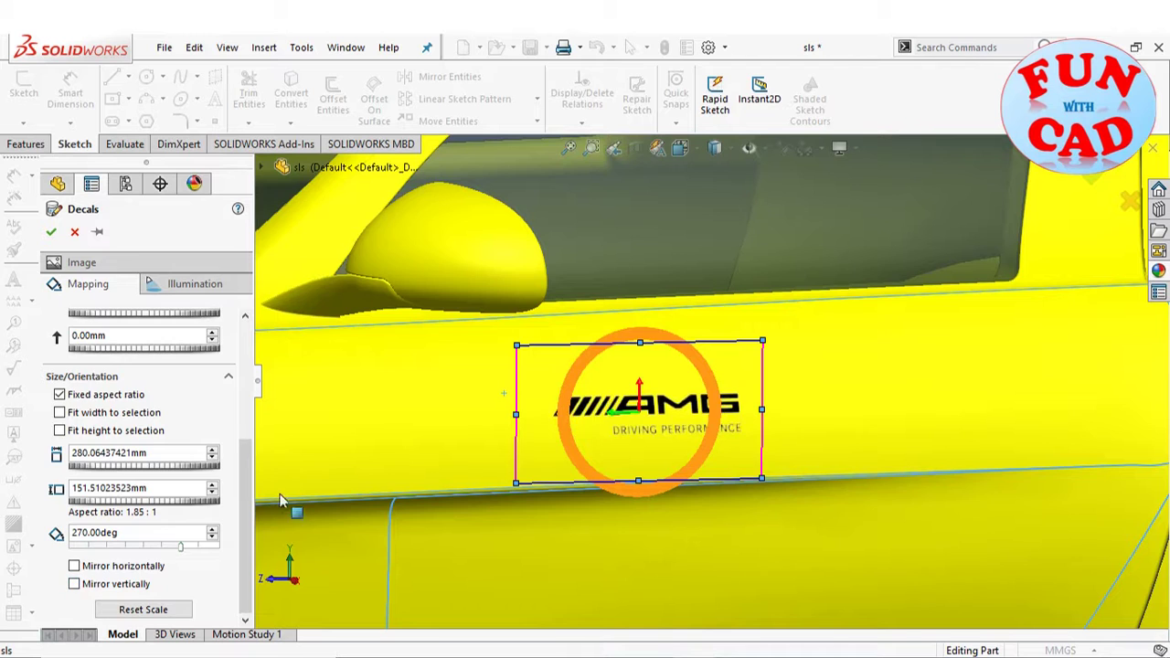
# Enlarge the logo across the door, position it from the side view, and accept it
pyautogui.scroll(1, 137, 457)
pyautogui.press('f')
pyautogui.click(212, 479)
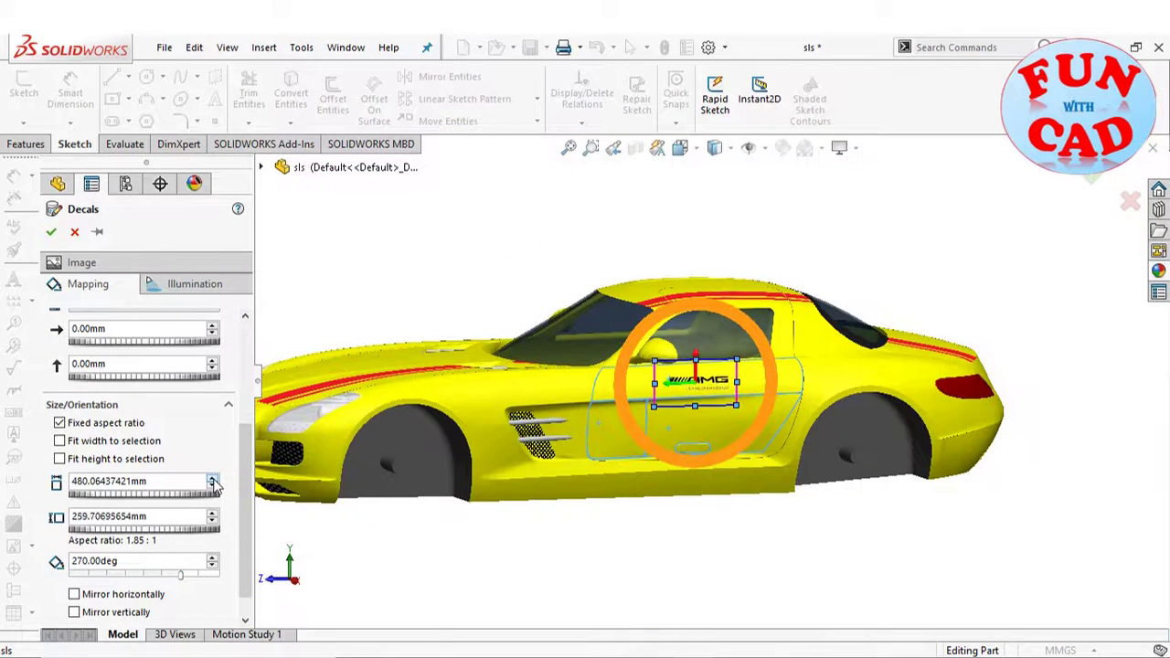
pyautogui.moveTo(212, 482); pyautogui.dragTo(212, 481)
pyautogui.hotkey('ctrl', '4')
pyautogui.moveTo(658, 383); pyautogui.dragTo(639, 373)
pyautogui.click(212, 556)
pyautogui.click(1092, 189)
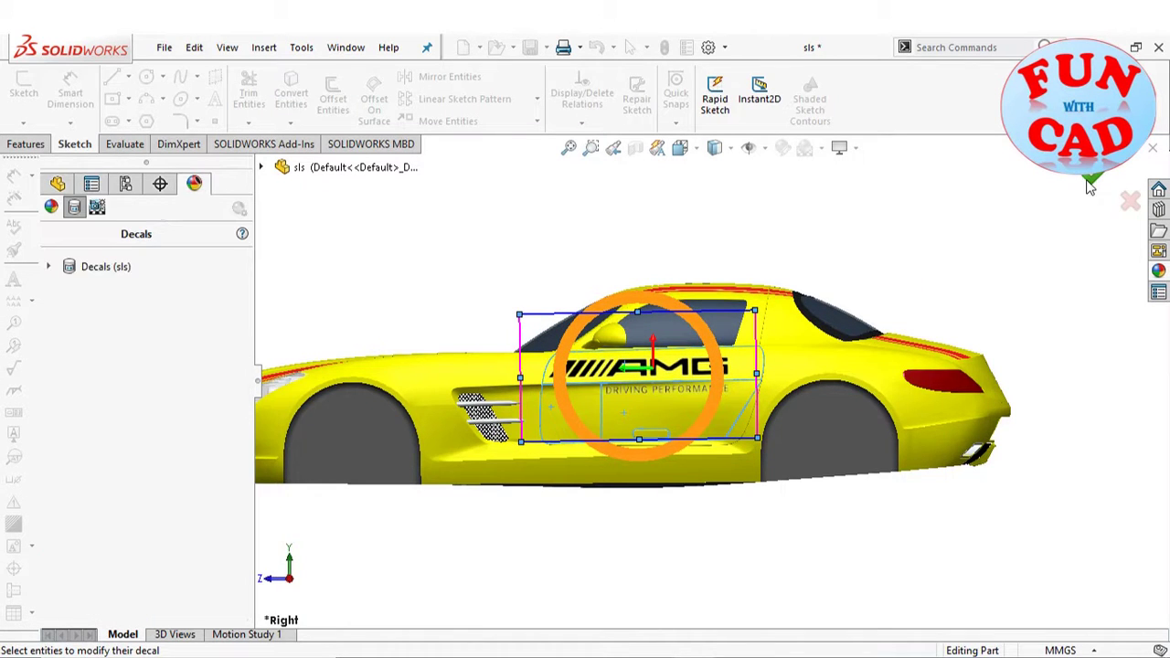
pyautogui.moveTo(634, 553); pyautogui.dragTo(659, 541, button='middle')
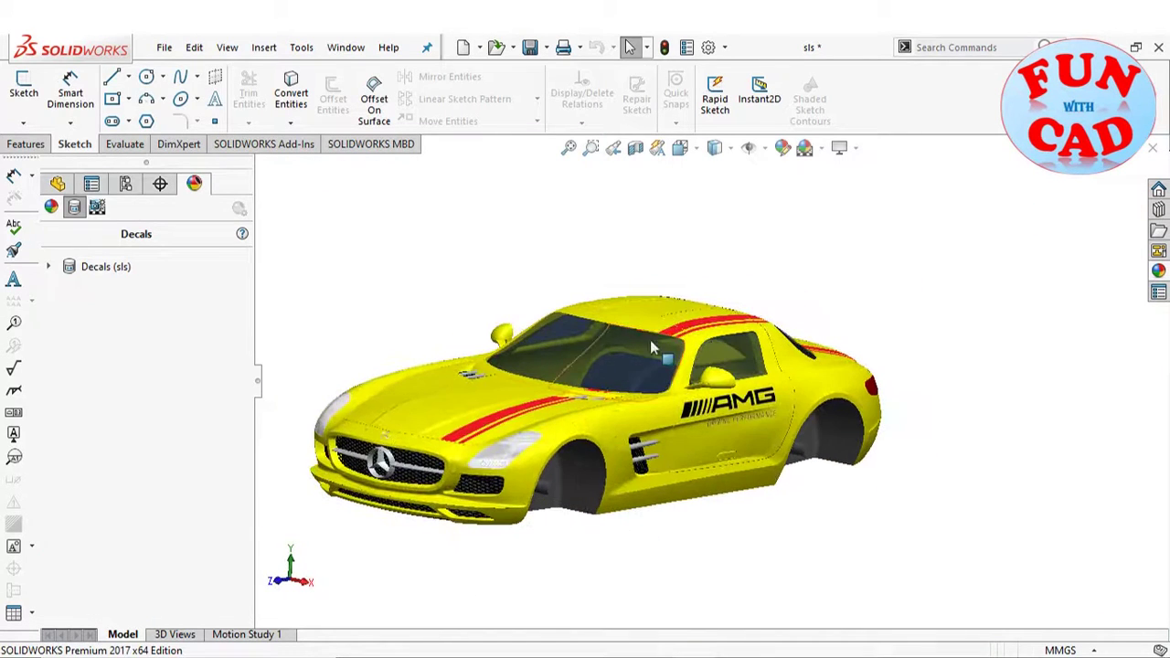
# Start a new decal using the logo2 image from the images folder
pyautogui.click(157, 386)
pyautogui.click(141, 604)
pyautogui.click(348, 238)
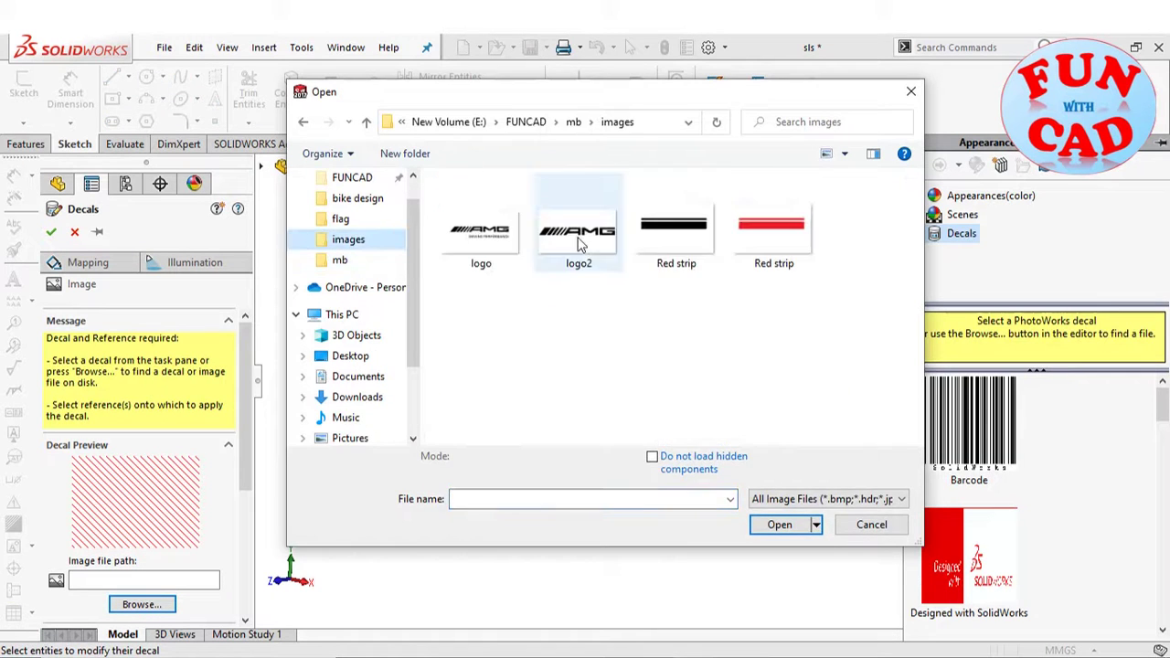
pyautogui.click(579, 229)
pyautogui.click(764, 534)
# Mask the decal with logo2 as an inverted image-file mask so only the logo shows
pyautogui.scroll(-3, 137, 411)
pyautogui.click(65, 532)
pyautogui.scroll(-3, 137, 411)
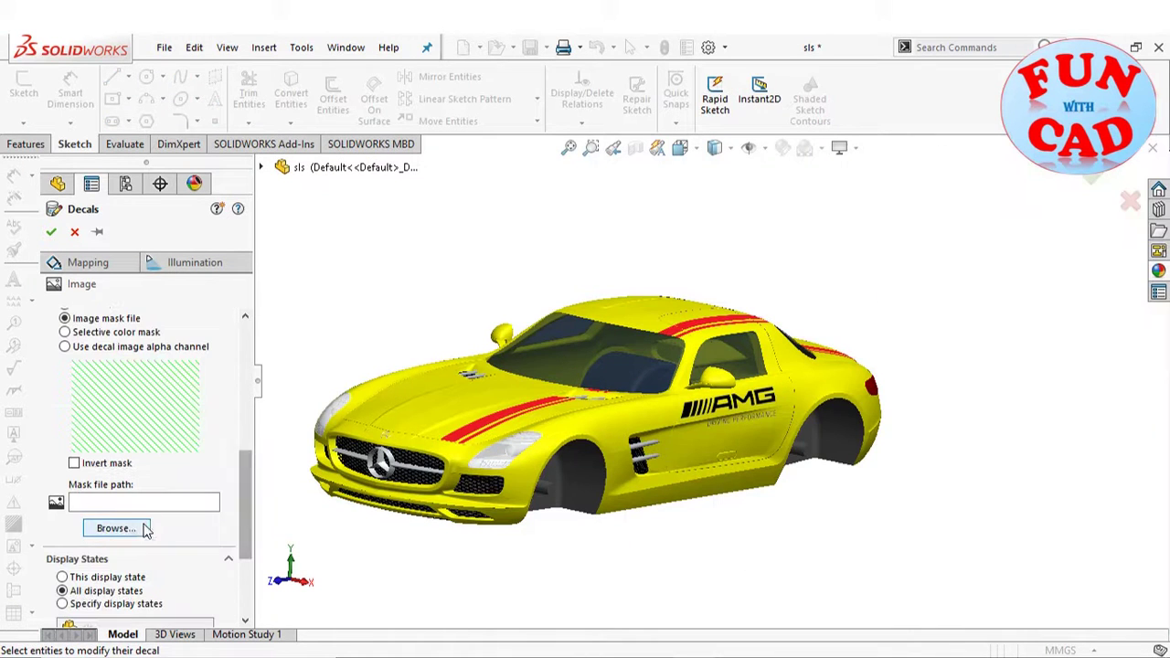
pyautogui.click(116, 527)
pyautogui.click(350, 195)
pyautogui.click(579, 229)
pyautogui.click(780, 524)
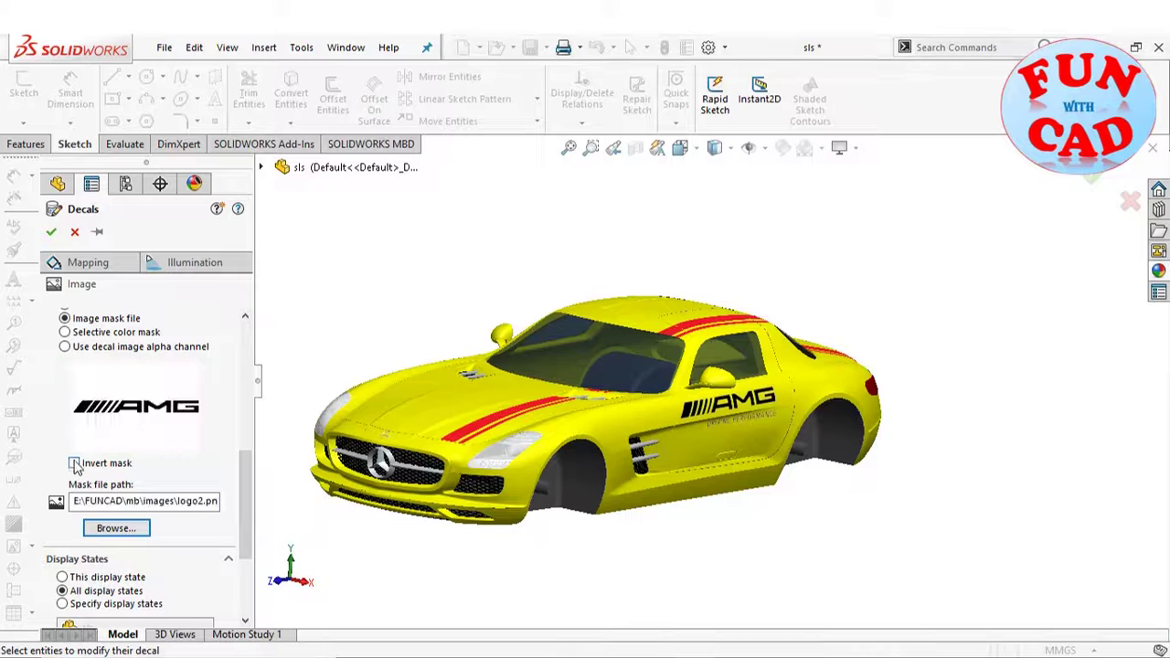
pyautogui.click(74, 462)
# Place the logo across three windshield glass faces and drag it to the windshield top
pyautogui.click(87, 262)
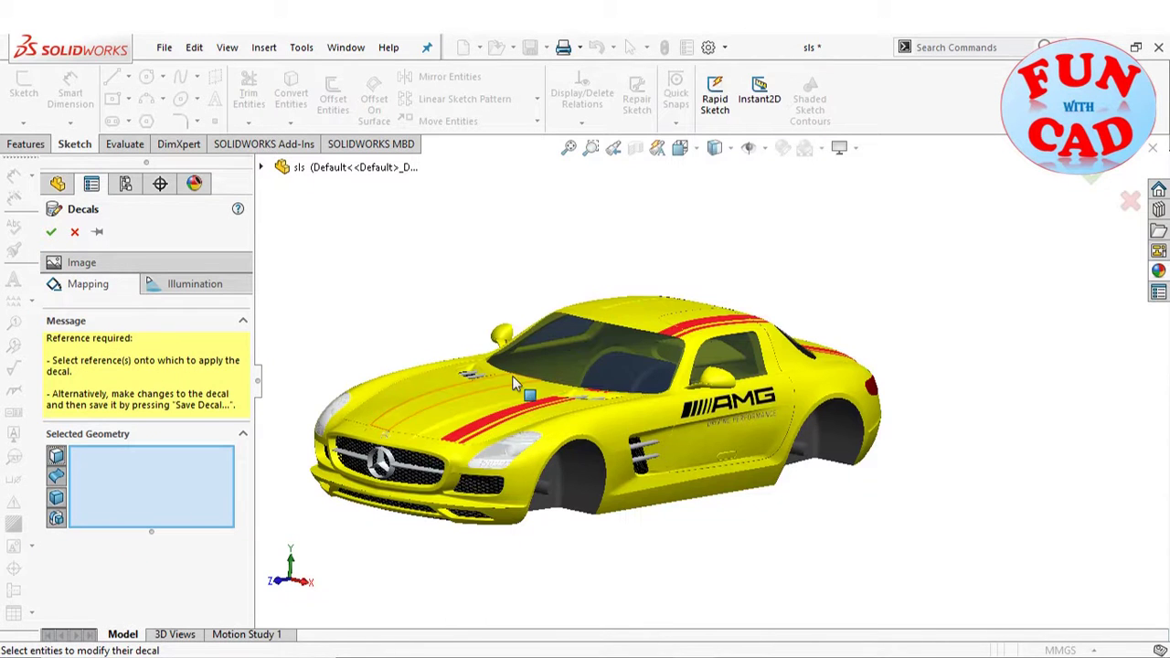
pyautogui.click(633, 359)
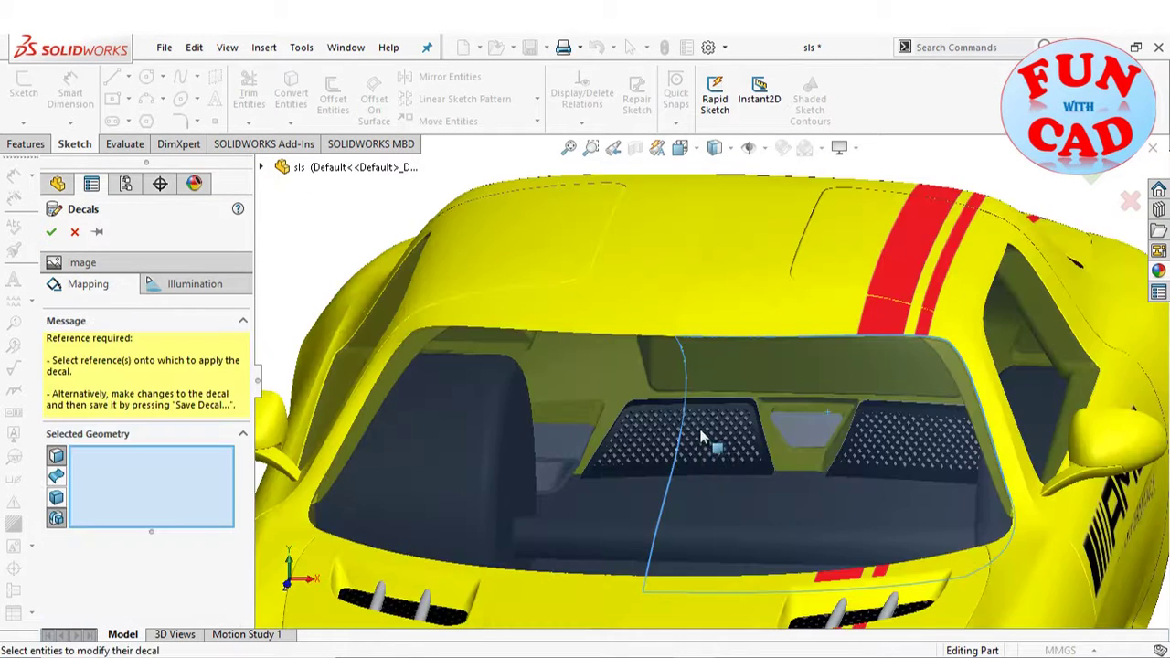
pyautogui.click(617, 425)
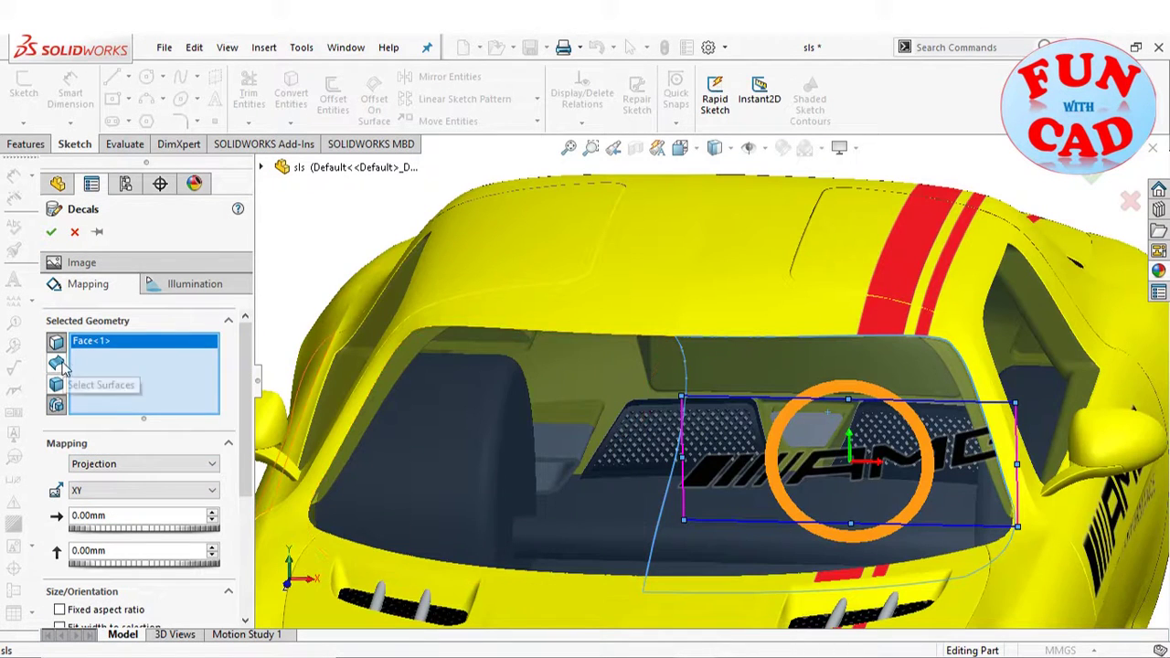
pyautogui.click(708, 402)
pyautogui.click(611, 389)
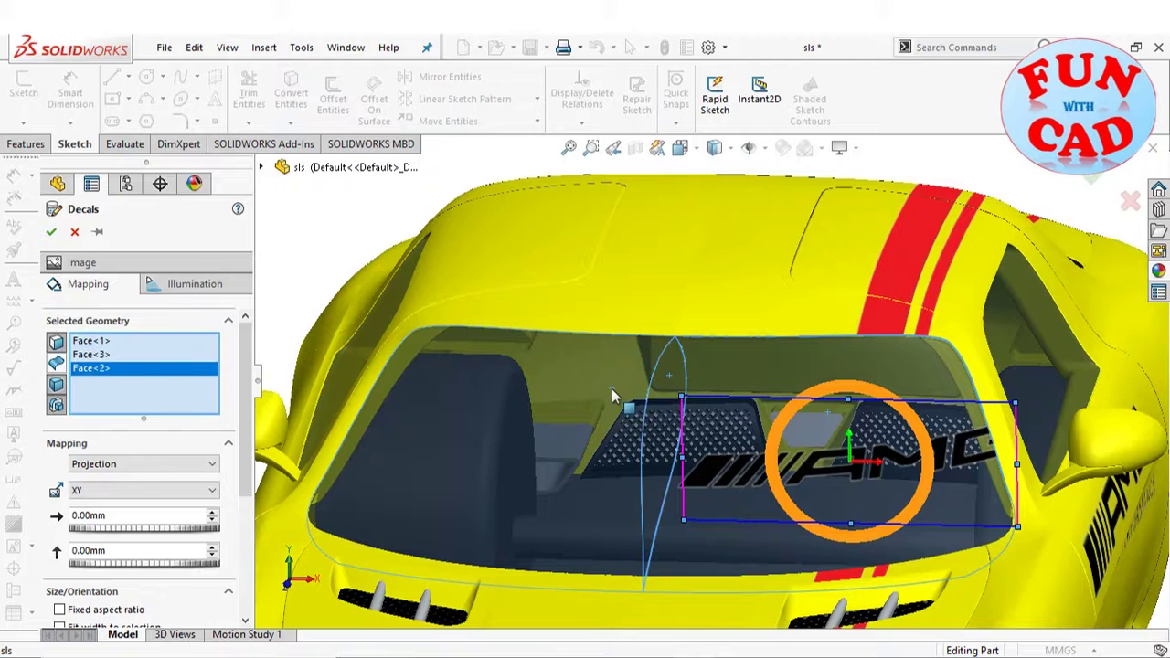
pyautogui.moveTo(823, 447); pyautogui.dragTo(670, 391)
# In Front view, increase the windshield logo's width
pyautogui.scroll(-1, 146, 438)
pyautogui.scroll(-3, 146, 439)
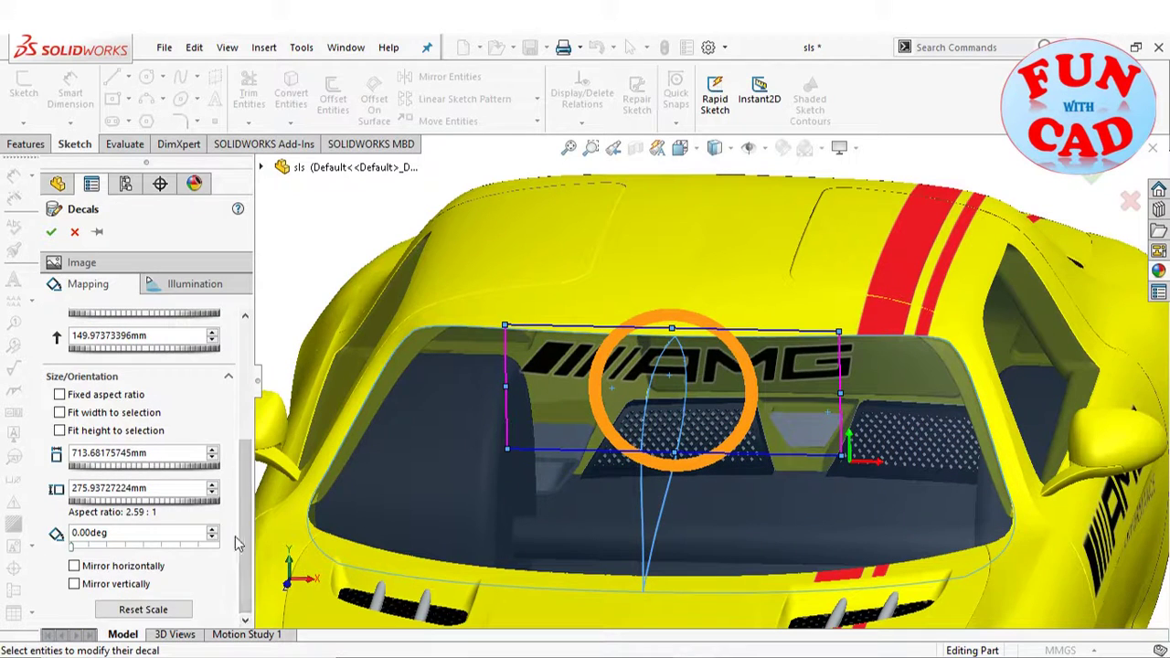
pyautogui.scroll(2, 170, 413)
pyautogui.scroll(3, 306, 557)
pyautogui.click(287, 585)
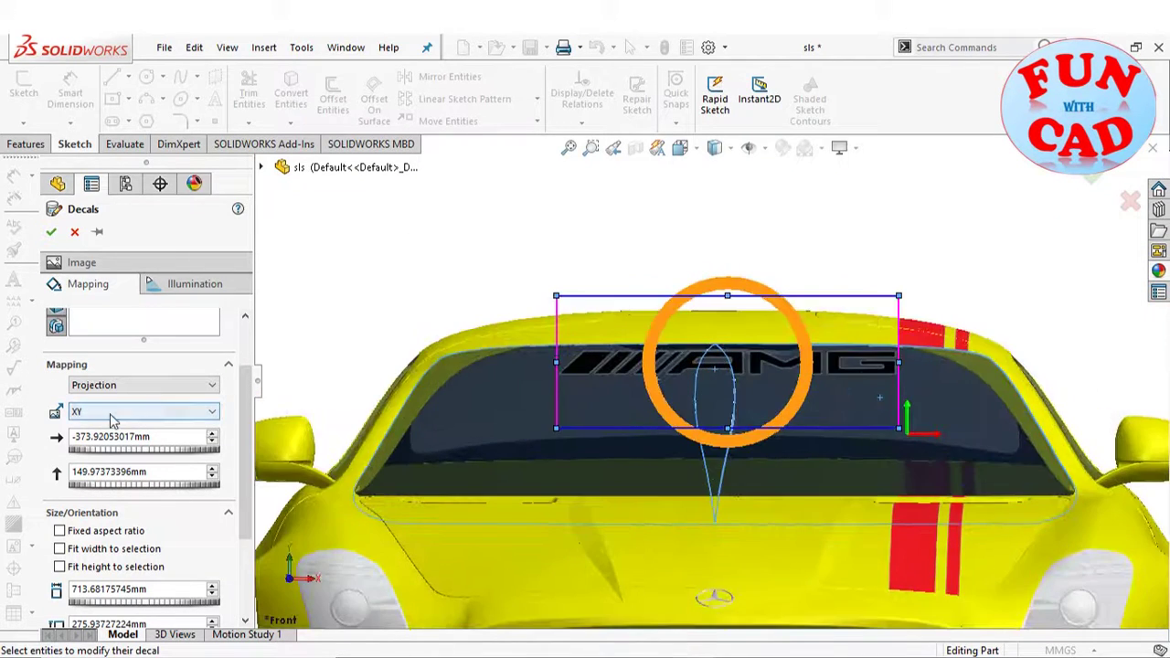
pyautogui.scroll(-1, 137, 495)
pyautogui.click(212, 522)
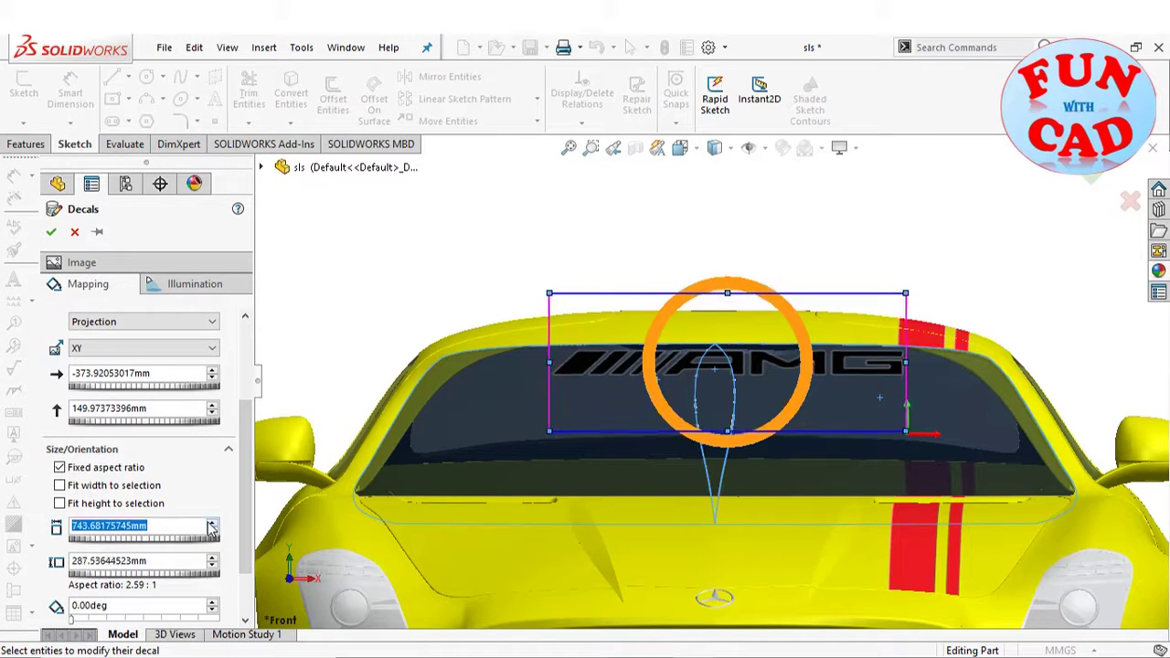